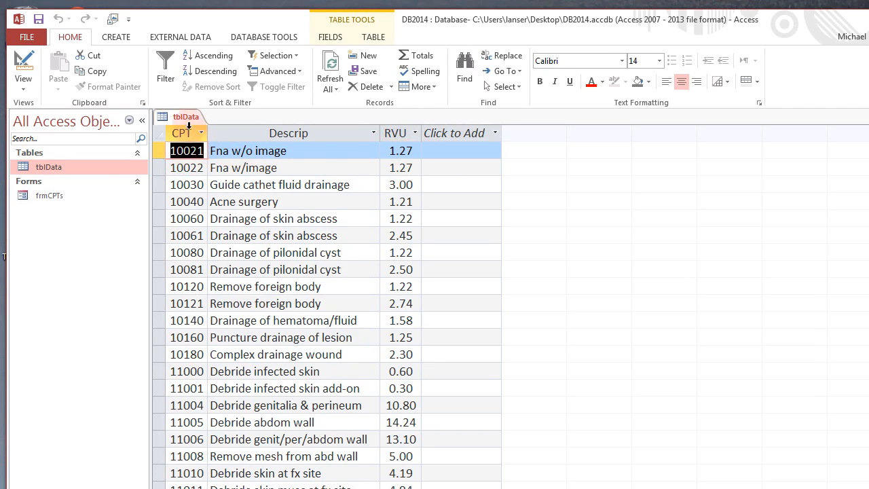
- Close the tblData table after reviewing its CPT, Descrip and RVU fields
{"action": "left_click", "coordinate": [274, 129]}
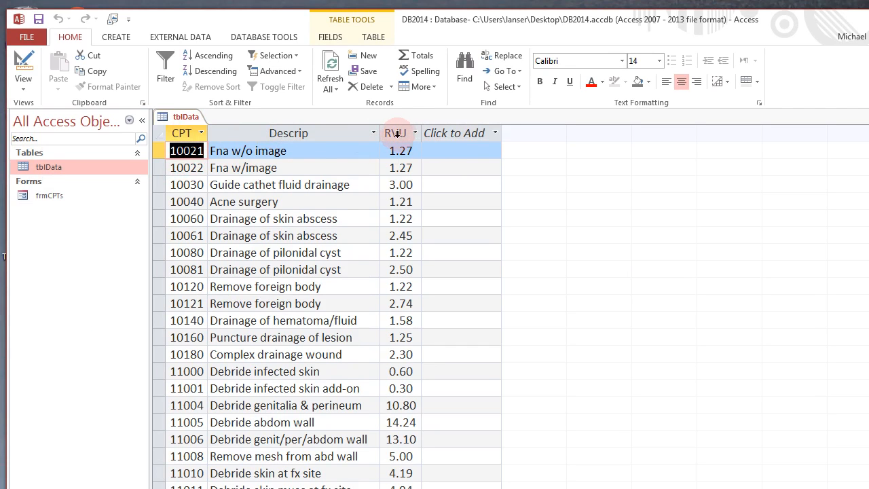
{"action": "right_click", "coordinate": [186, 117]}
{"action": "left_click", "coordinate": [207, 141]}
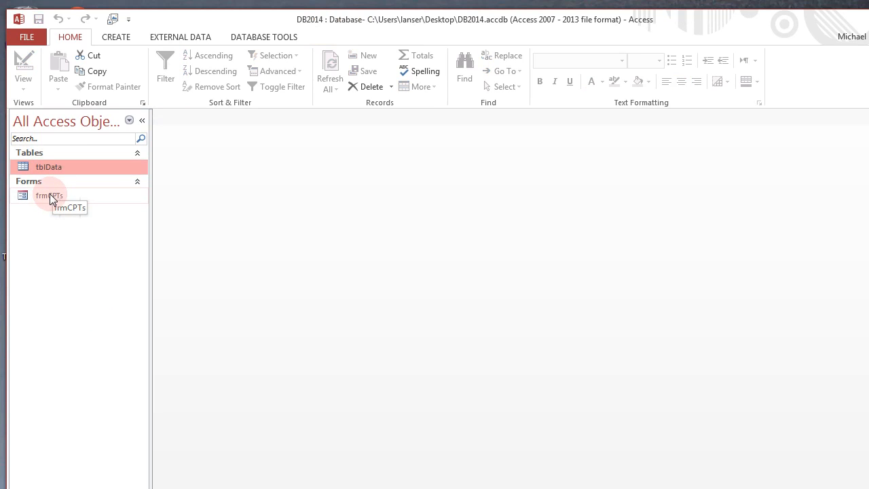
- Open the frmCPTs form, look up CPT code 10021, and clear the search box
{"action": "double_click", "coordinate": [49, 196]}
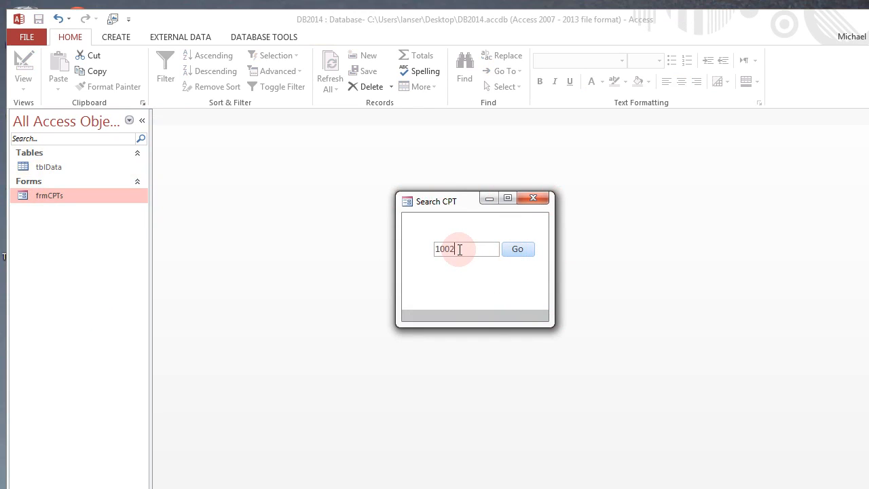
{"action": "left_click", "coordinate": [517, 251]}
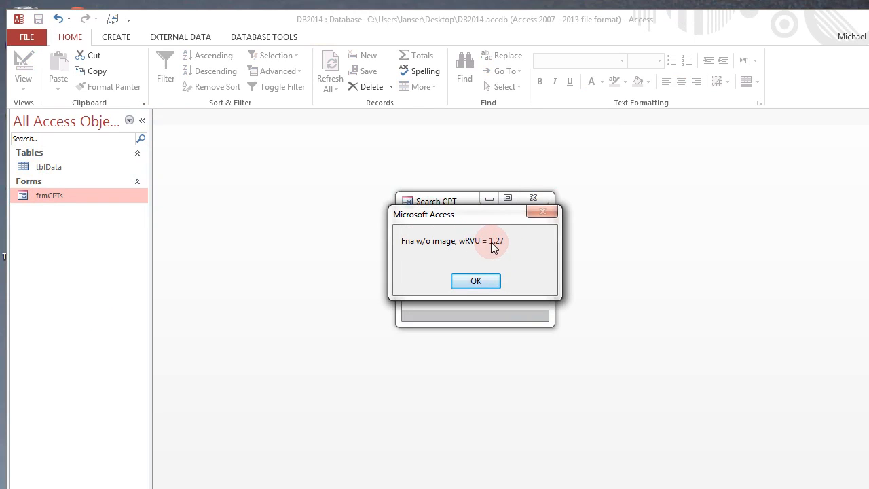
{"action": "left_click", "coordinate": [476, 281]}
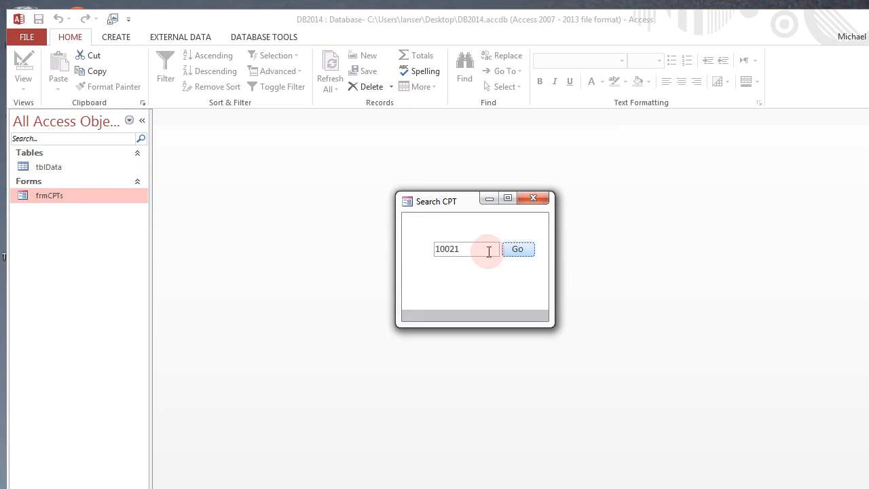
{"action": "left_click_drag", "start_coordinate": [494, 249], "coordinate": [428, 249]}
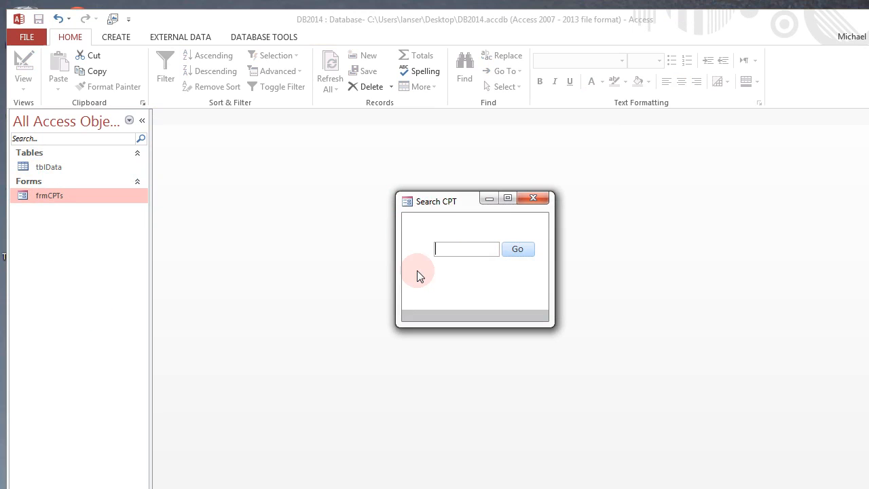
- In Layout View, set the Detail section's back color to Accent 6, Lighter 80%, and close the Search CPT form
{"action": "right_click", "coordinate": [442, 205]}
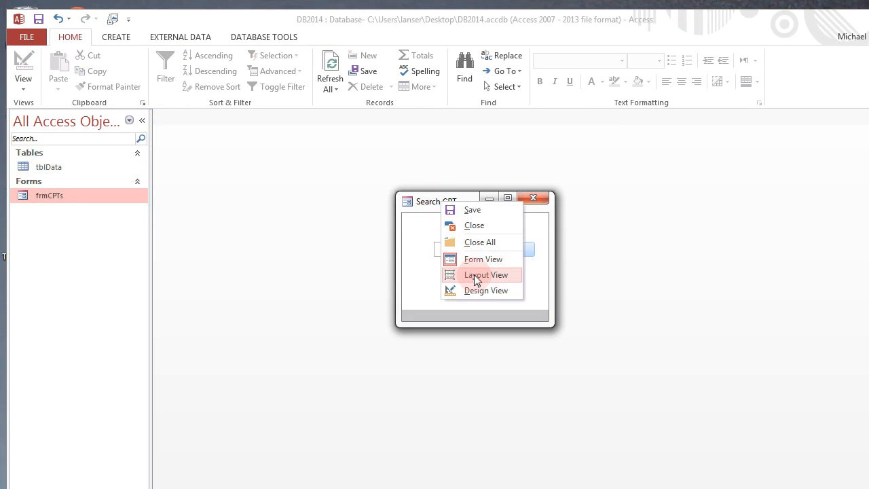
{"action": "left_click", "coordinate": [476, 279]}
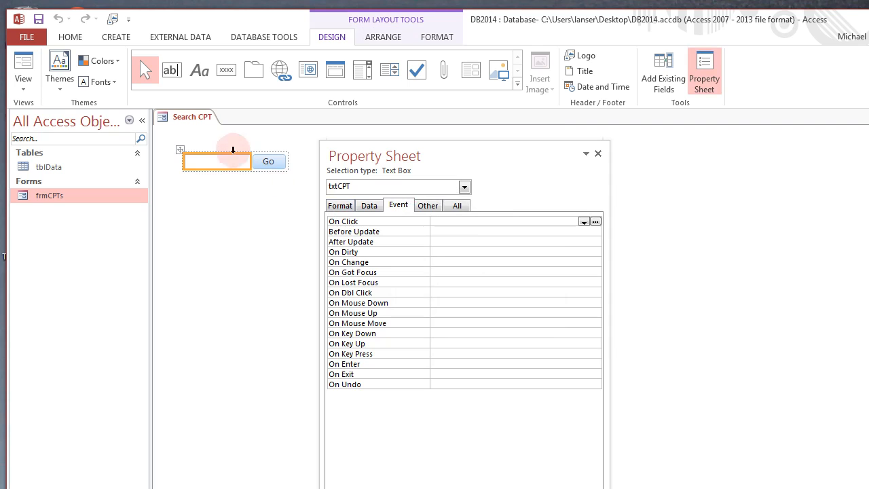
{"action": "left_click", "coordinate": [465, 187]}
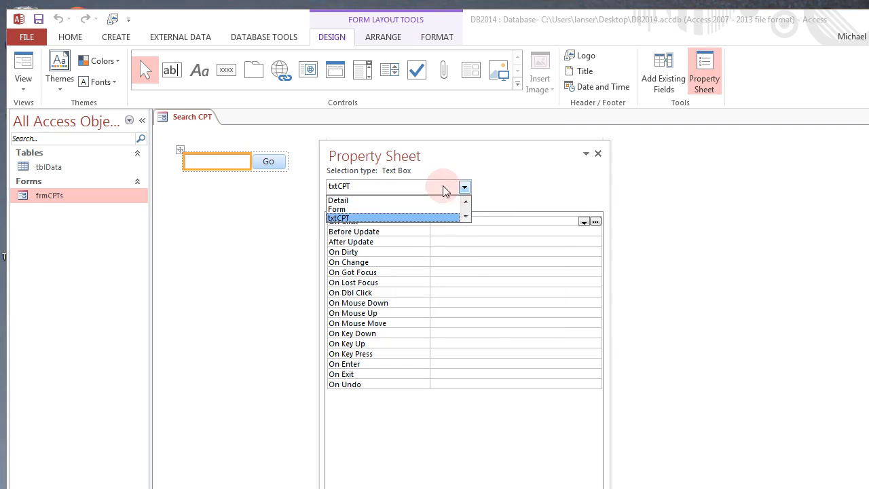
{"action": "left_click", "coordinate": [338, 200]}
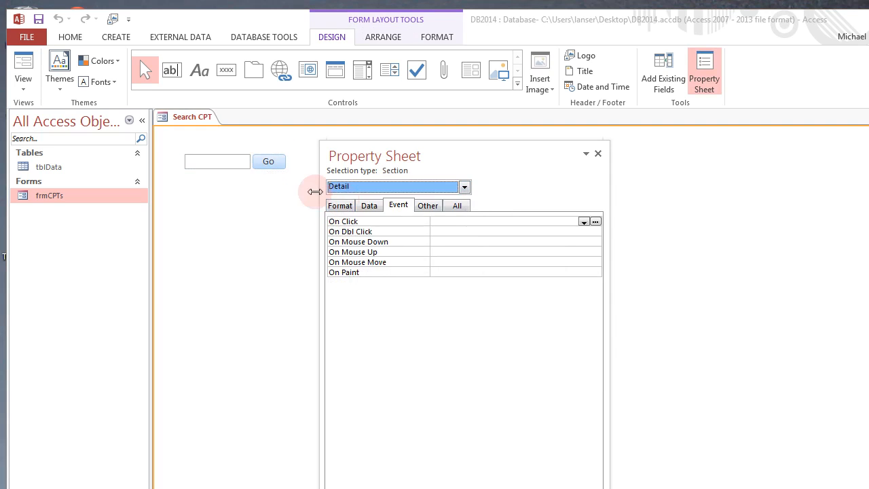
{"action": "left_click", "coordinate": [341, 208]}
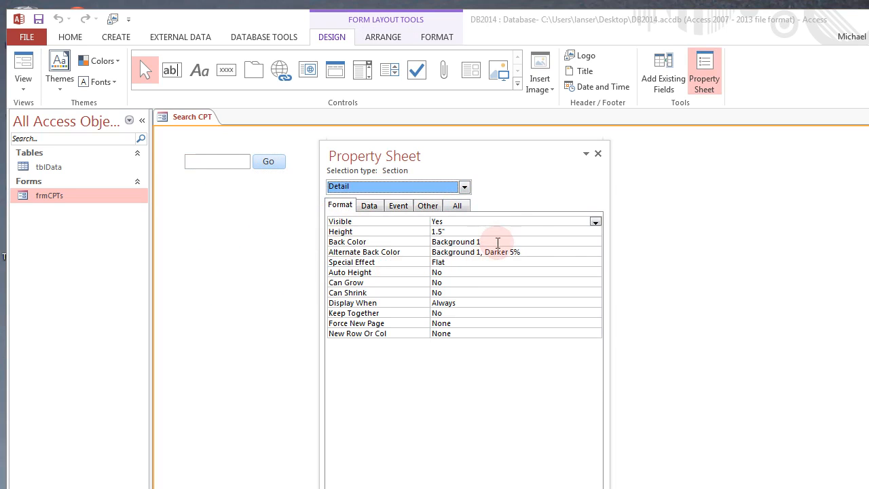
{"action": "left_click", "coordinate": [547, 240]}
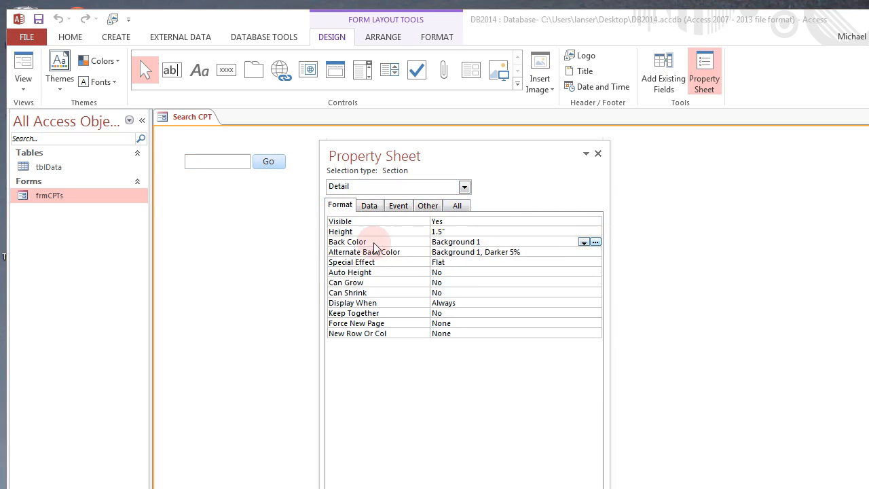
{"action": "left_click", "coordinate": [595, 242]}
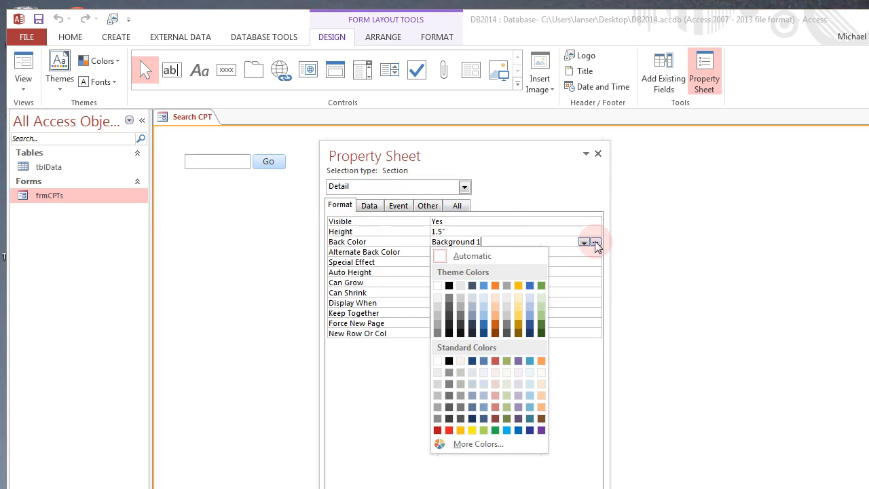
{"action": "left_click", "coordinate": [542, 296]}
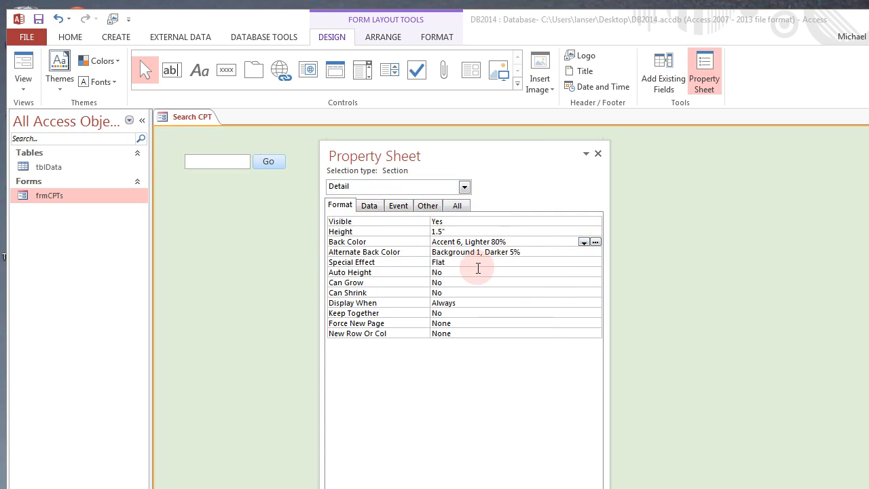
{"action": "right_click", "coordinate": [190, 116]}
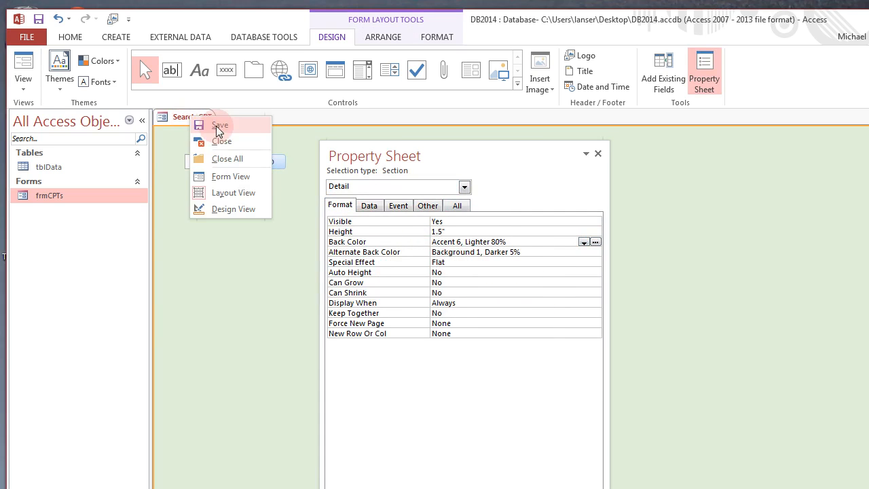
{"action": "left_click", "coordinate": [230, 142]}
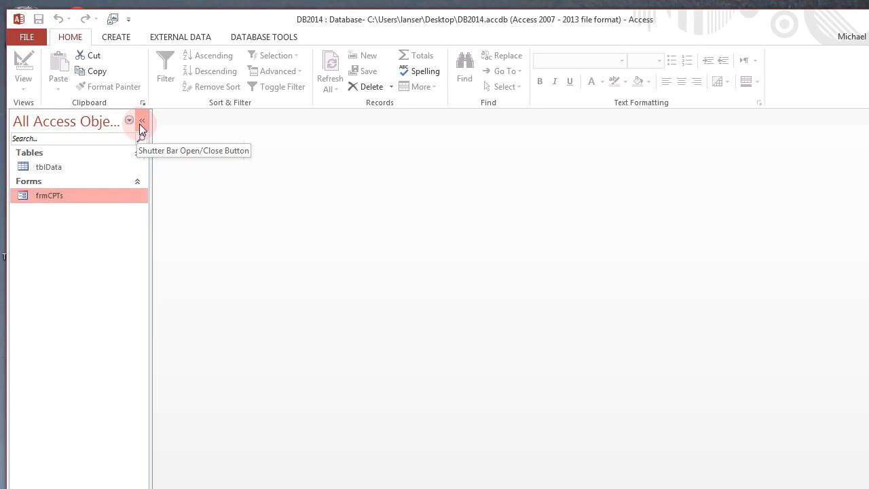
- Reopen the frmCPTs form and test the Go button with the CPT search box left empty
{"action": "double_click", "coordinate": [55, 195]}
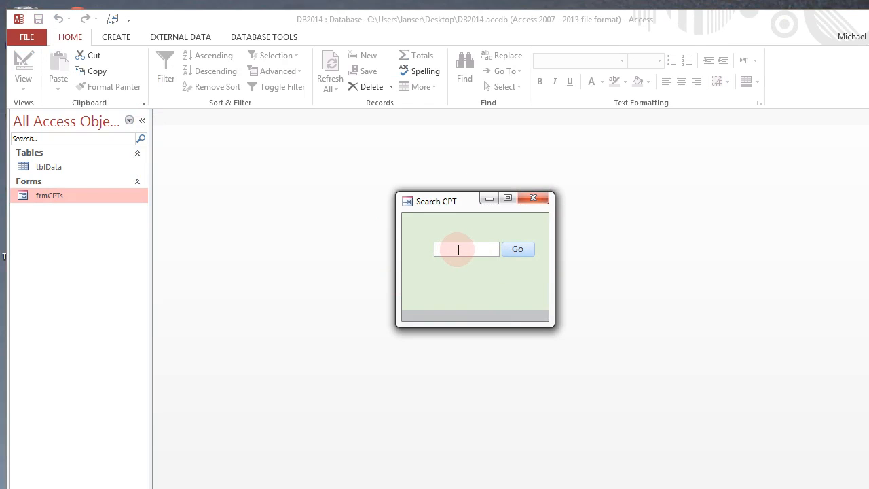
{"action": "left_click", "coordinate": [513, 251]}
{"action": "left_click", "coordinate": [468, 250]}
{"action": "left_click", "coordinate": [519, 250]}
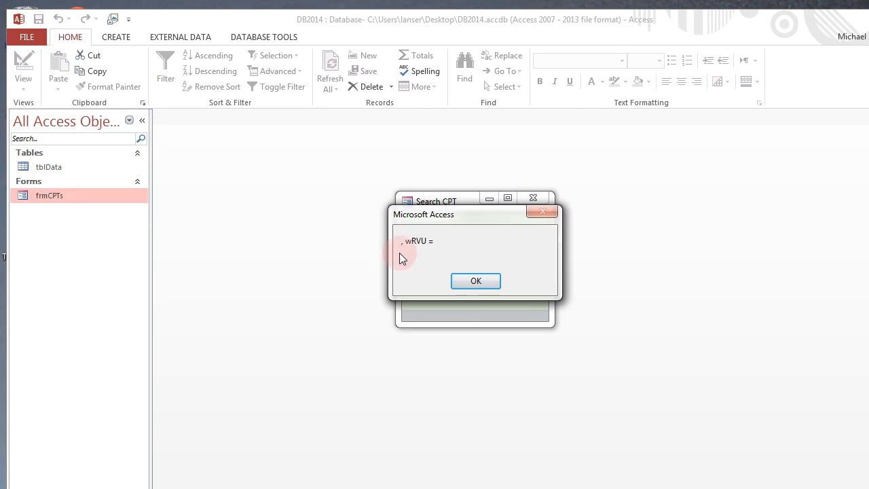
{"action": "left_click", "coordinate": [477, 281]}
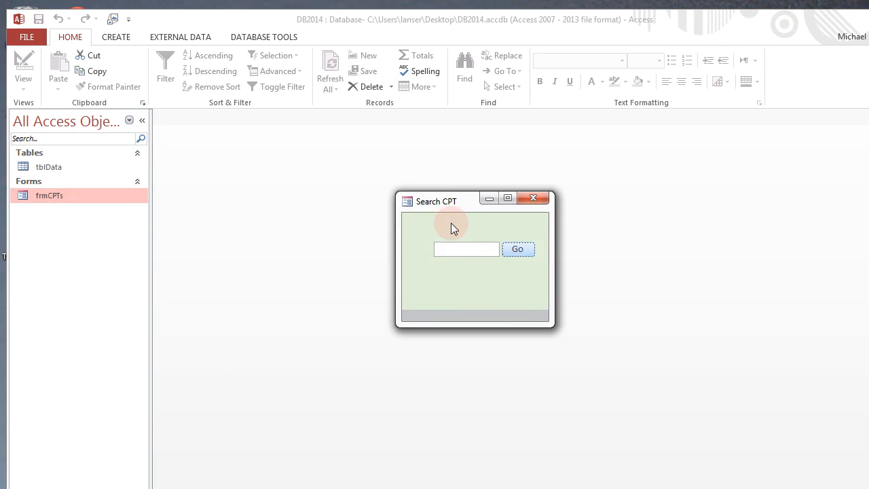
- In the form's Layout View, open the embedded macro of the Go button's On Click event for editing
{"action": "right_click", "coordinate": [436, 204]}
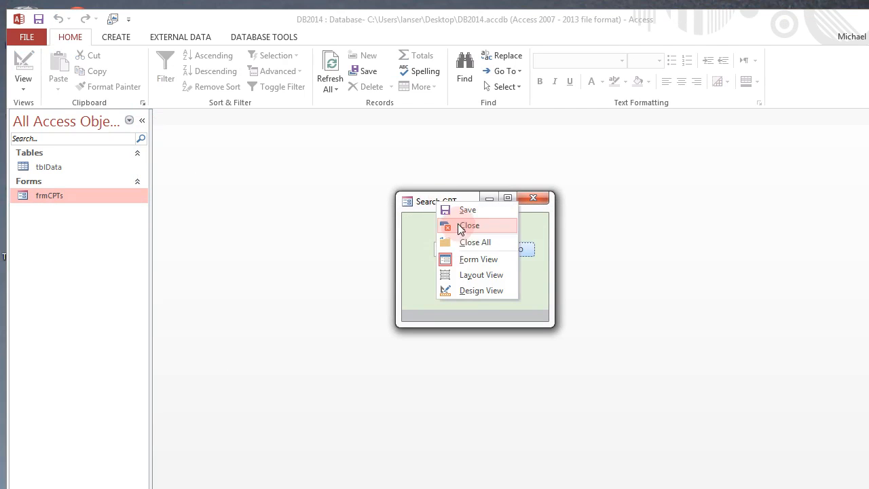
{"action": "left_click", "coordinate": [469, 275]}
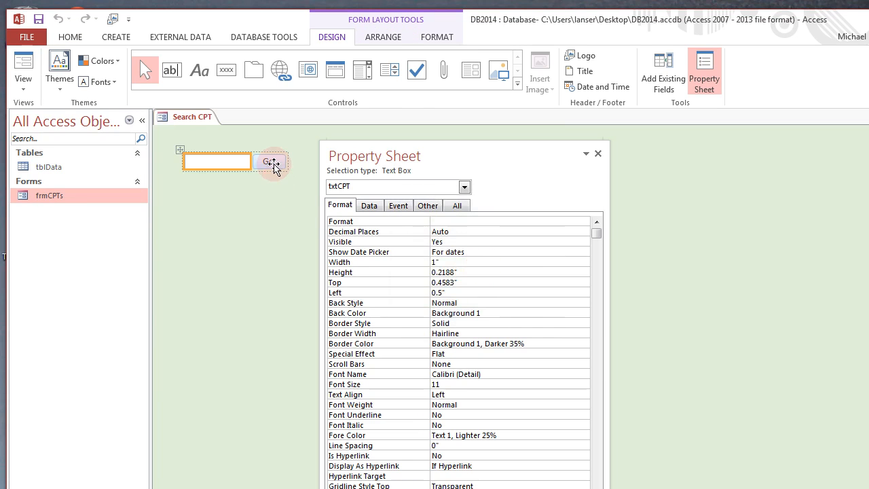
{"action": "left_click", "coordinate": [271, 161]}
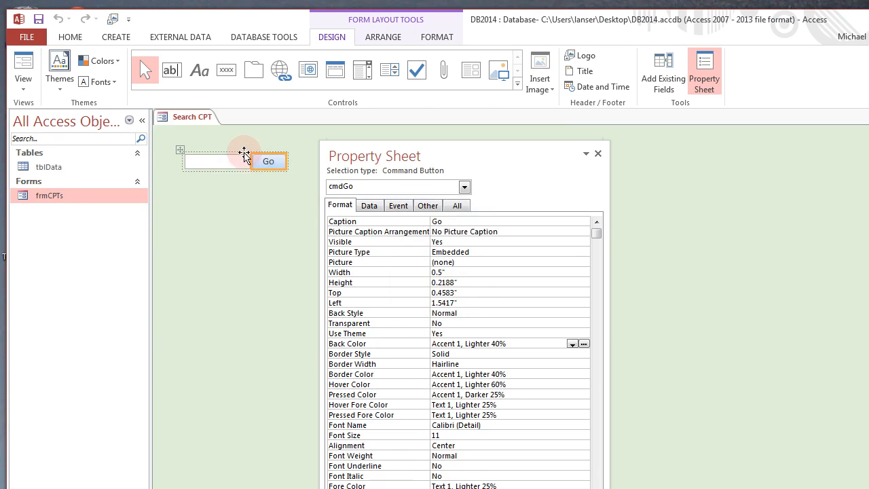
{"action": "left_click_drag", "start_coordinate": [400, 163], "coordinate": [392, 146]}
{"action": "left_click", "coordinate": [391, 176]}
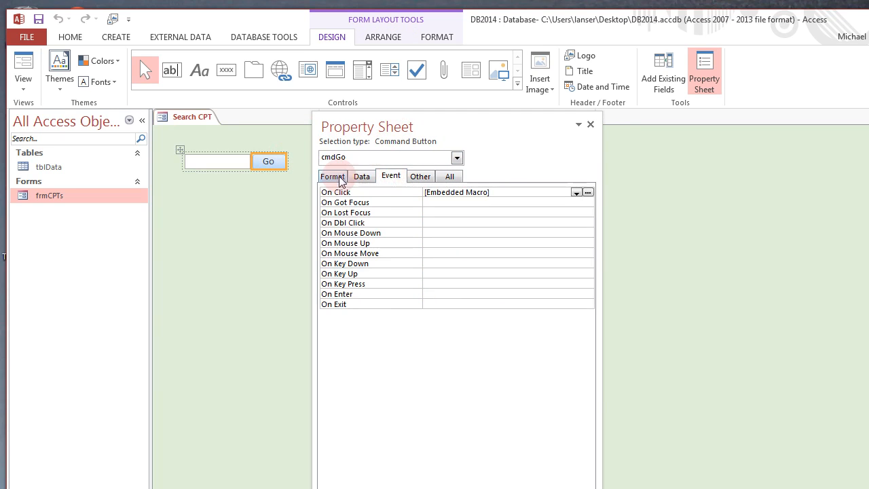
{"action": "left_click", "coordinate": [327, 197]}
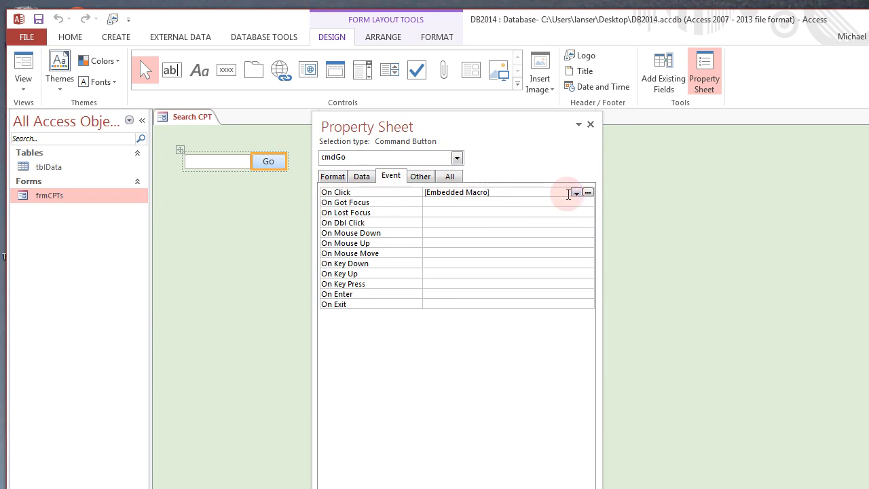
{"action": "left_click", "coordinate": [588, 193]}
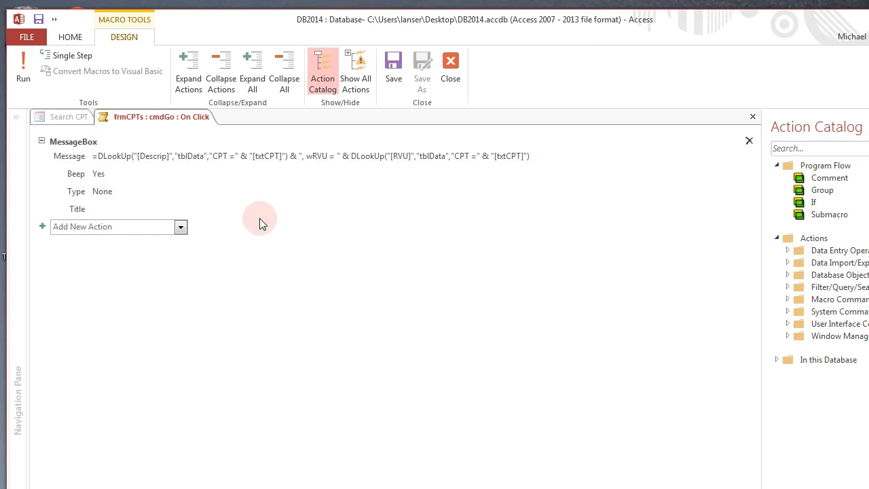
- Add an If block with the condition not [txtCPT] = "" to the macro and move the existing MessageBox action into it
{"action": "left_click_drag", "start_coordinate": [771, 203], "coordinate": [285, 212]}
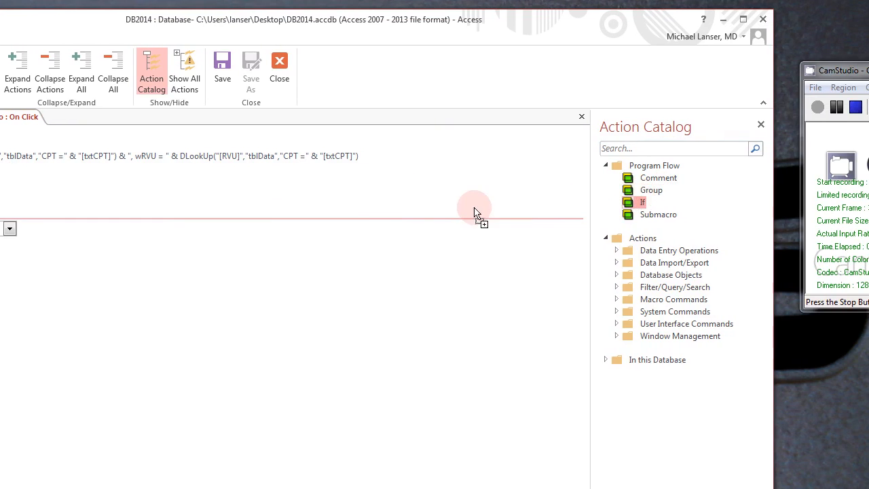
{"action": "left_click_drag", "start_coordinate": [170, 211], "coordinate": [0, 236]}
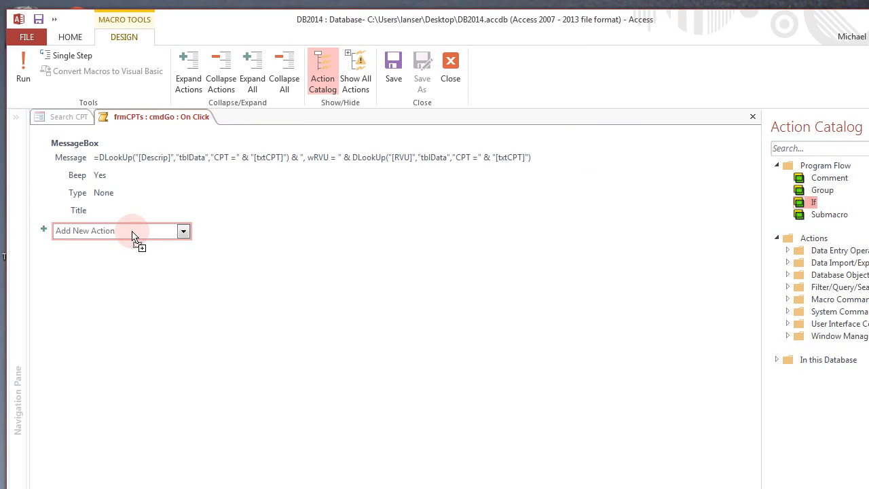
{"action": "left_click_drag", "start_coordinate": [133, 237], "coordinate": [131, 234]}
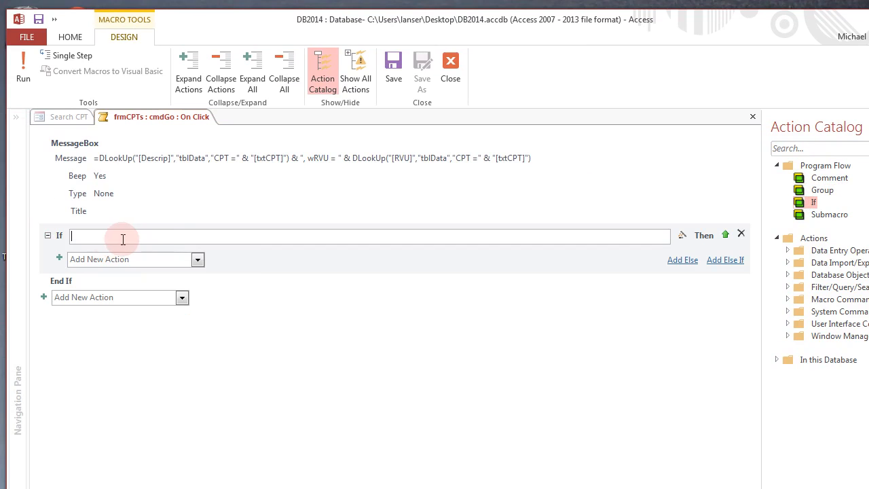
{"action": "type", "text": "N"}
{"action": "key", "text": "BackSpace"}
{"action": "type", "text": "not txt"}
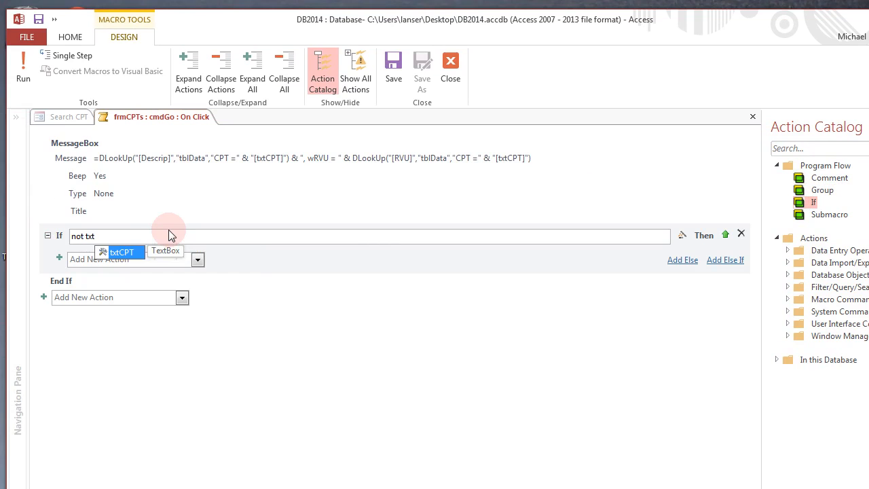
{"action": "double_click", "coordinate": [119, 253]}
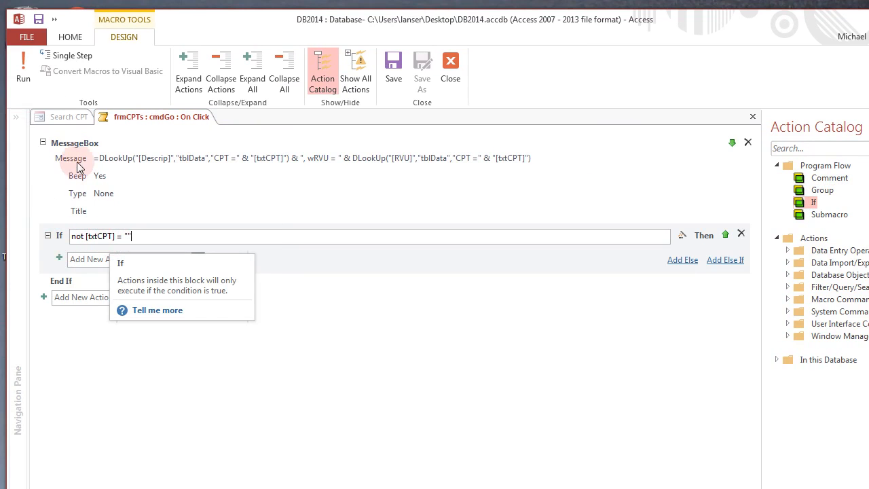
{"action": "left_click_drag", "start_coordinate": [79, 161], "coordinate": [87, 250]}
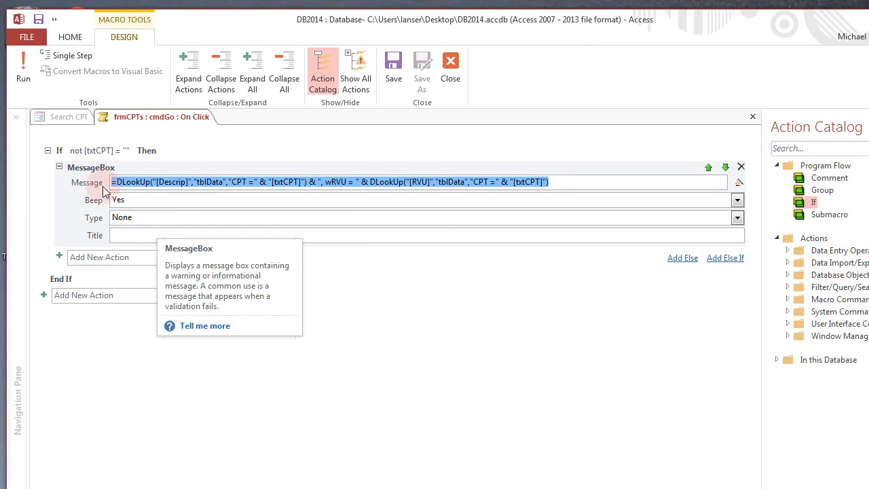
{"action": "left_click", "coordinate": [78, 257]}
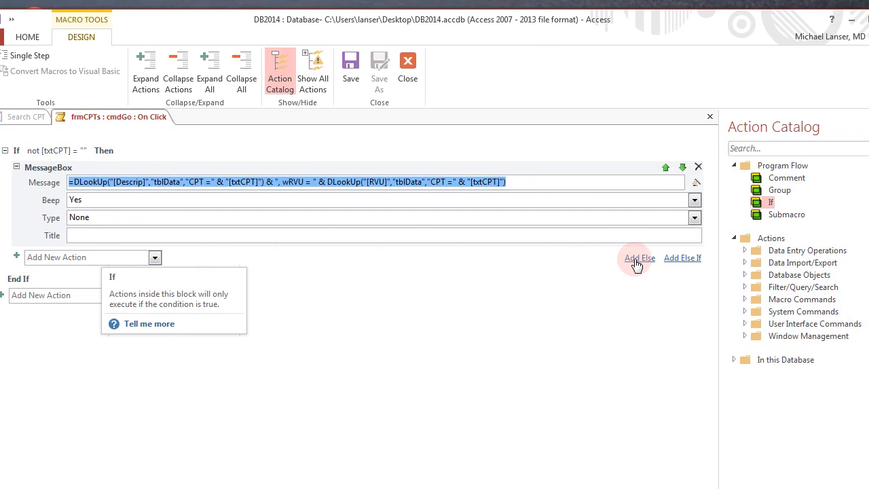
- Add an Else branch containing a MessageBox with the message "You need to place a valid CPT Code!"
{"action": "left_click", "coordinate": [682, 260]}
{"action": "left_click", "coordinate": [44, 279]}
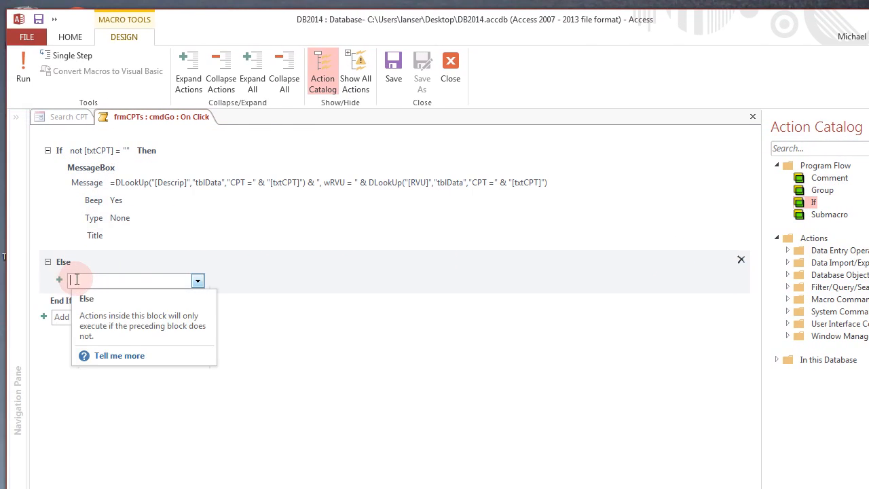
{"action": "type", "text": "Me"}
{"action": "key", "text": "Return"}
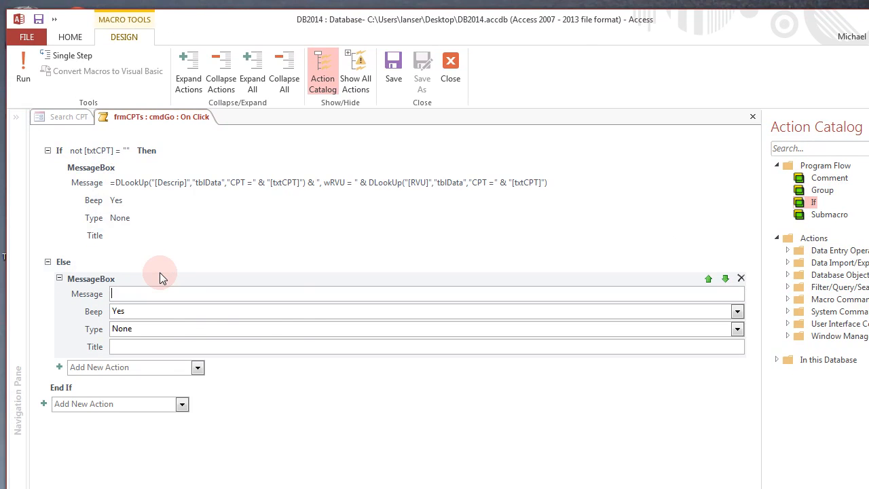
{"action": "type", "text": "You need to place a valid CPT Code!"}
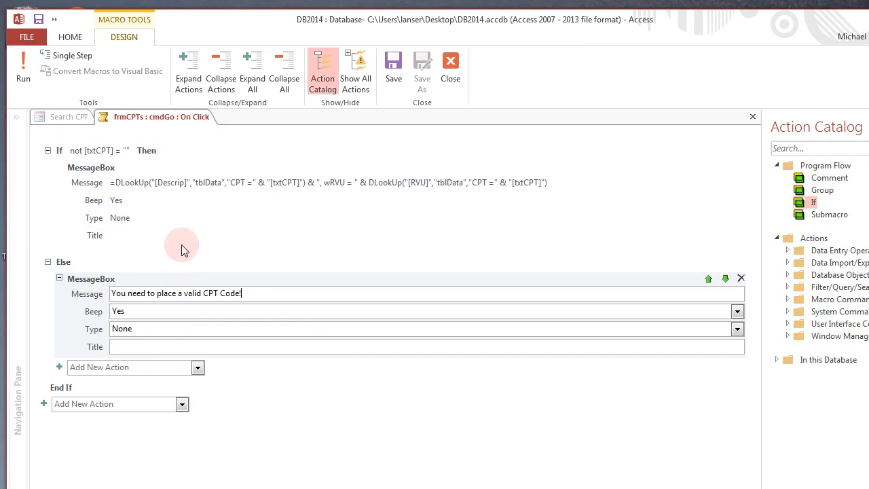
- Save and close the Go button's macro and close the Search CPT form
{"action": "left_click", "coordinate": [396, 75]}
{"action": "left_click", "coordinate": [449, 72]}
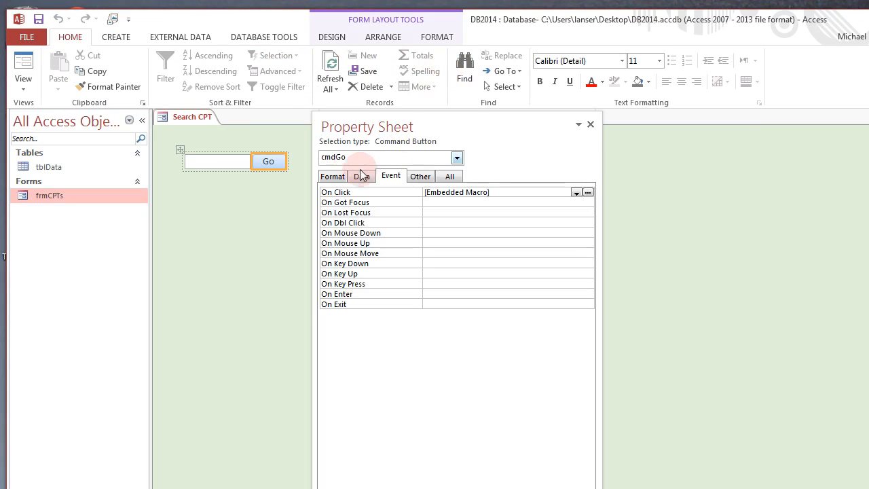
{"action": "right_click", "coordinate": [203, 121]}
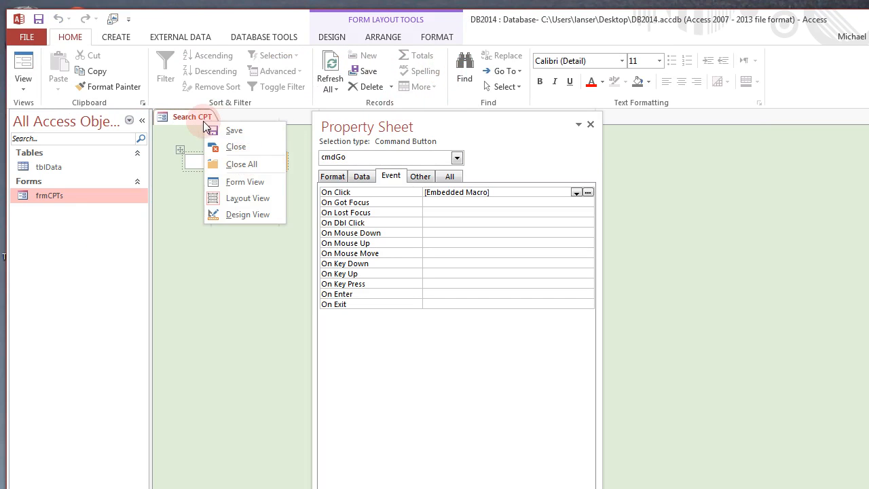
{"action": "left_click", "coordinate": [242, 146]}
- Reopen the frmCPTs form, test the Go button with the CPT box empty, and dismiss the message
{"action": "double_click", "coordinate": [64, 195]}
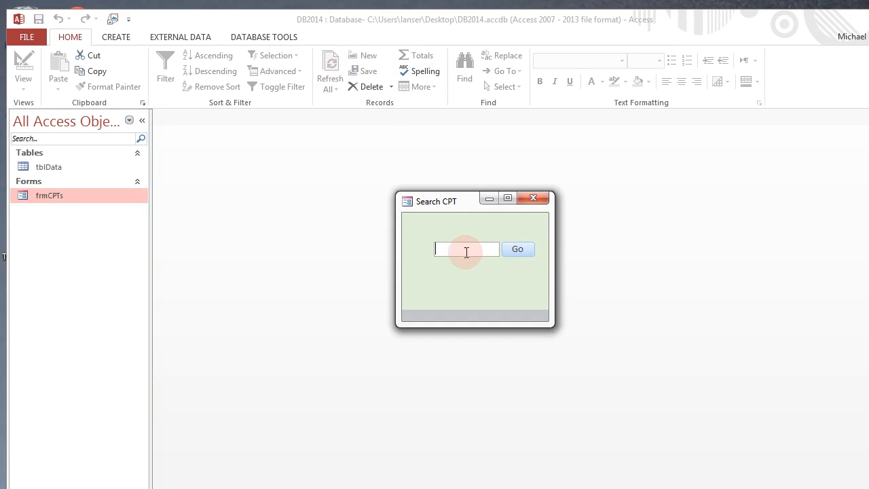
{"action": "left_click", "coordinate": [478, 249]}
{"action": "left_click", "coordinate": [520, 249]}
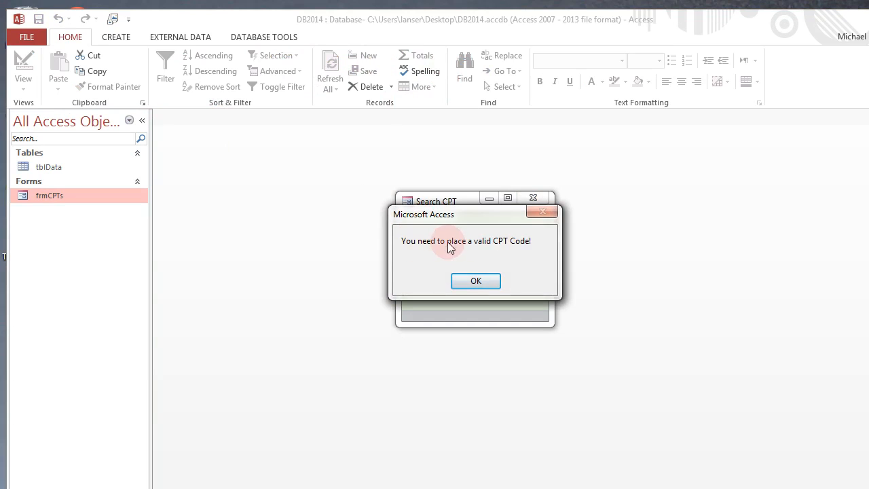
{"action": "left_click", "coordinate": [479, 281]}
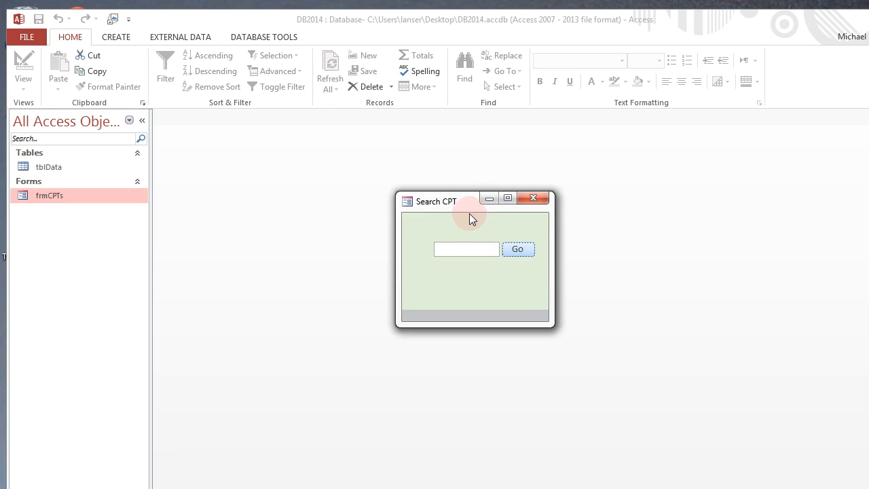
- Switch the Search CPT form to Design View and move the Property Sheet clear of the form's controls
{"action": "right_click", "coordinate": [436, 202]}
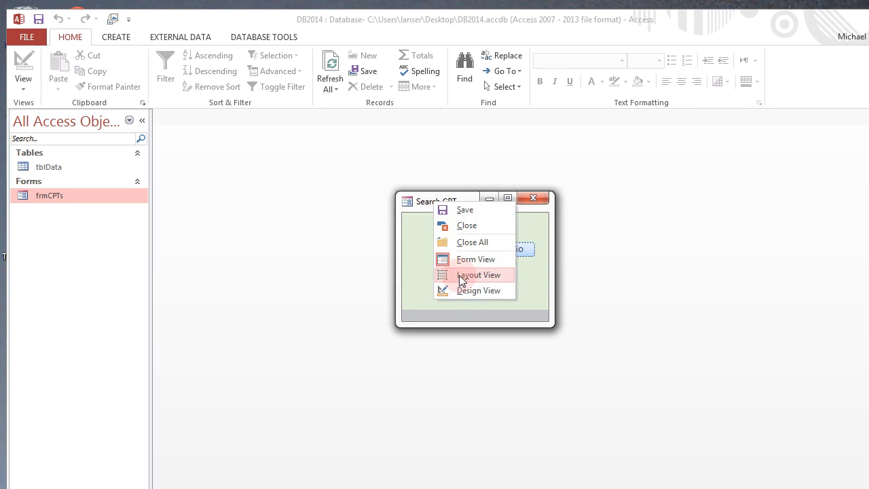
{"action": "left_click", "coordinate": [461, 276]}
{"action": "left_click_drag", "start_coordinate": [382, 120], "coordinate": [607, 243]}
{"action": "left_click", "coordinate": [303, 202]}
{"action": "left_click", "coordinate": [195, 121]}
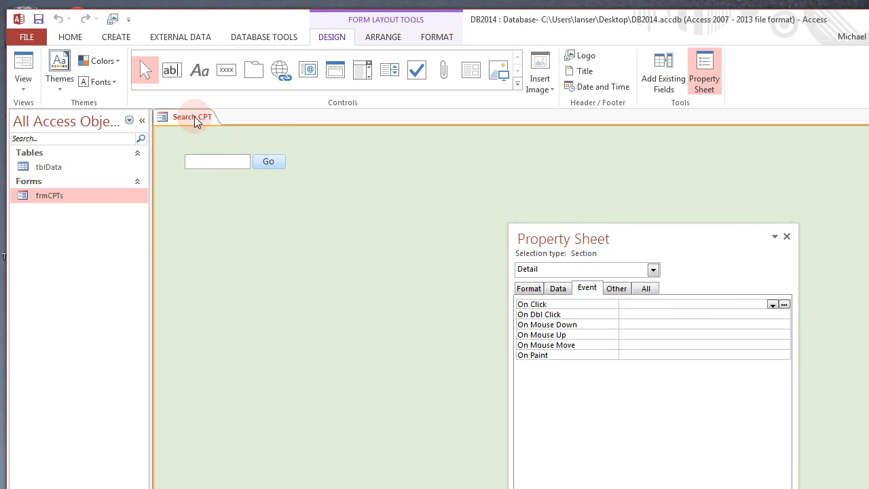
{"action": "right_click", "coordinate": [195, 121]}
{"action": "left_click", "coordinate": [218, 208]}
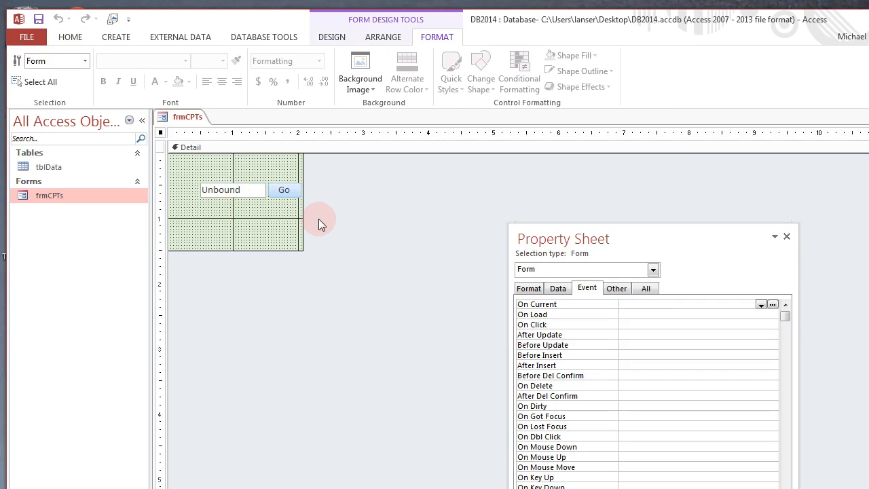
- Move the unbound text box and the Go button together about 0.8 inch right, leaving room for a label in front
{"action": "left_click_drag", "start_coordinate": [303, 216], "coordinate": [244, 181]}
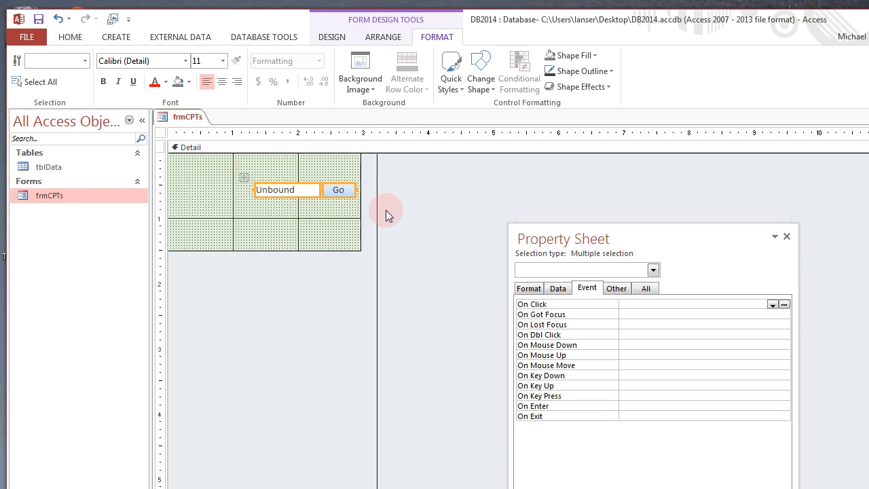
{"action": "left_click", "coordinate": [374, 214]}
{"action": "left_click", "coordinate": [264, 190]}
{"action": "left_click", "coordinate": [242, 57]}
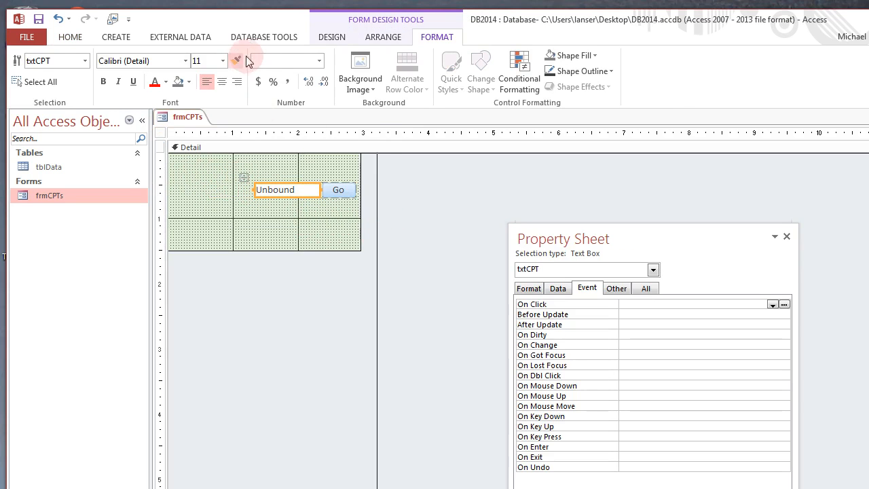
- Add a label with the caption "CPT Code" on the form just left of the unbound text box
{"action": "left_click", "coordinate": [334, 35]}
{"action": "left_click", "coordinate": [173, 71]}
{"action": "left_click", "coordinate": [200, 72]}
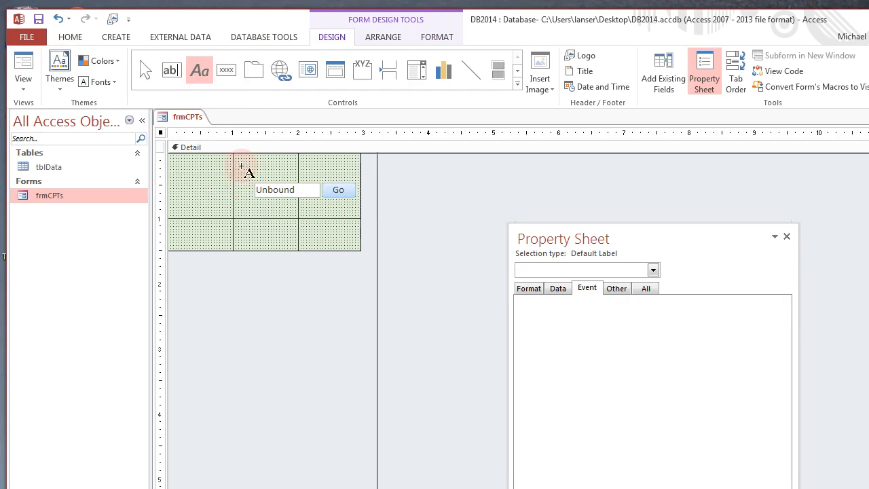
{"action": "left_click", "coordinate": [204, 185]}
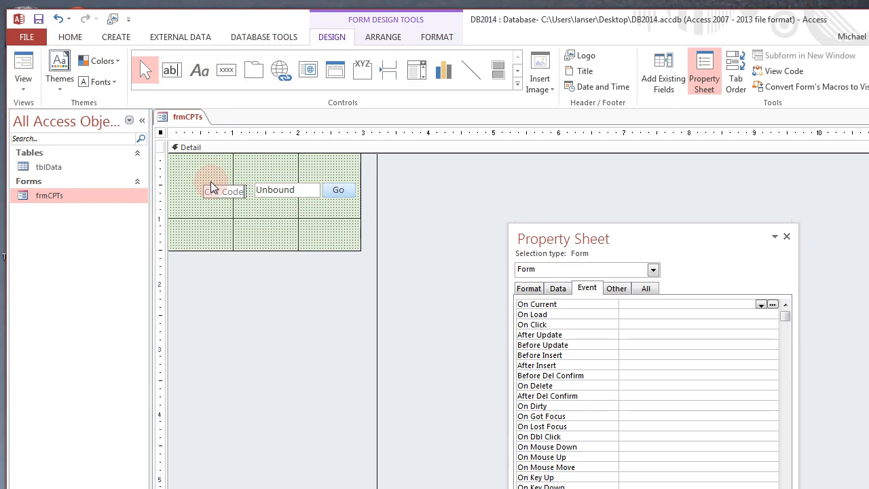
{"action": "left_click", "coordinate": [415, 212]}
- Size the CPT Code label and the text box together to the shortest of the two
{"action": "left_click", "coordinate": [226, 194]}
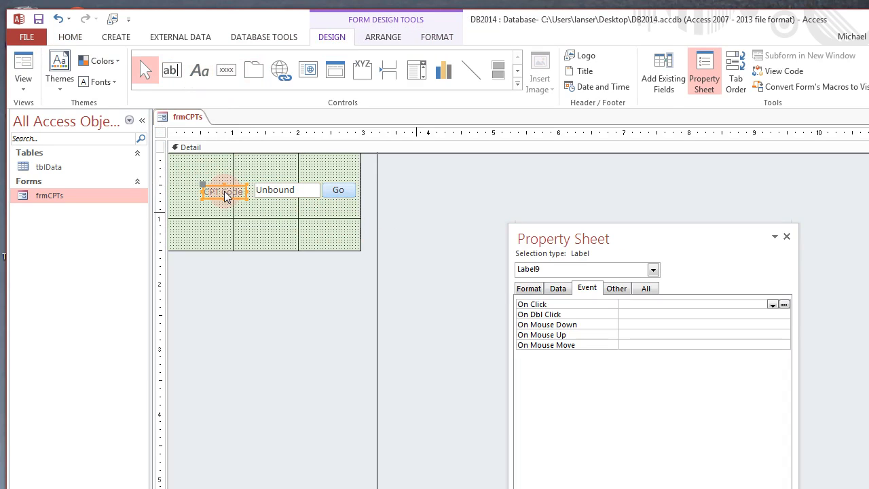
{"action": "left_click_drag", "start_coordinate": [398, 211], "coordinate": [212, 241]}
{"action": "left_click_drag", "start_coordinate": [300, 261], "coordinate": [207, 176]}
{"action": "left_click", "coordinate": [403, 38]}
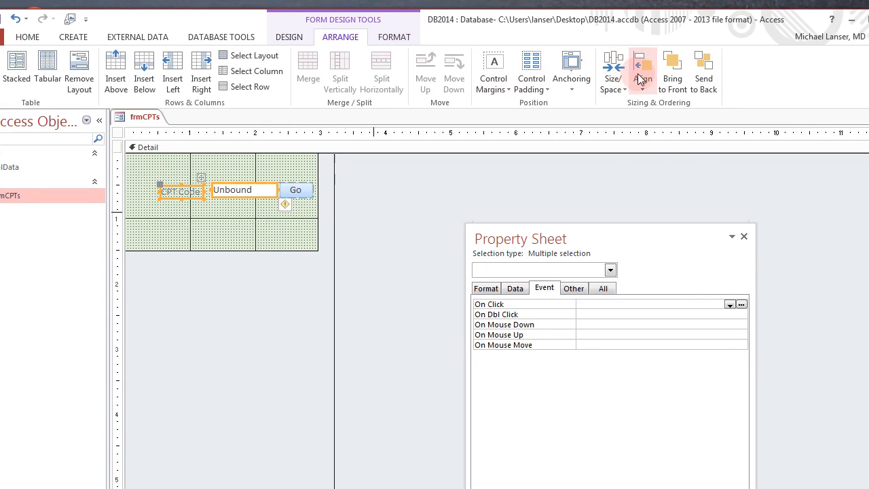
{"action": "left_click", "coordinate": [638, 78]}
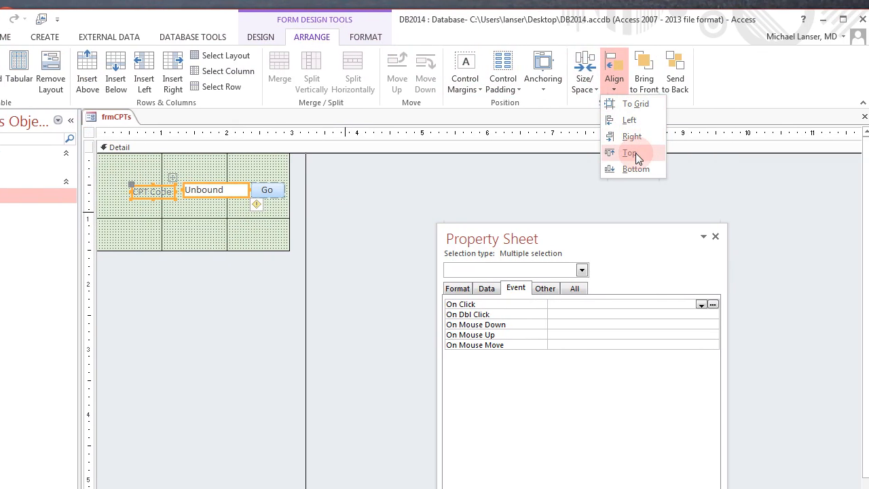
{"action": "left_click", "coordinate": [583, 75]}
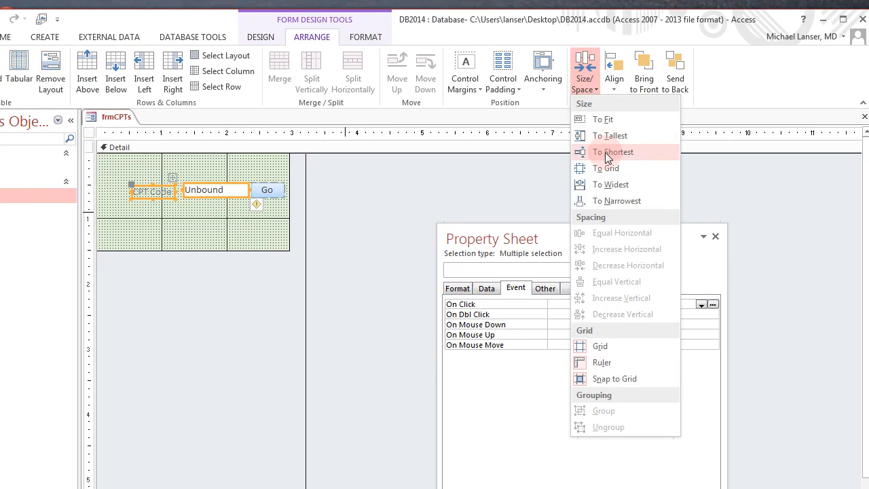
{"action": "left_click", "coordinate": [608, 153]}
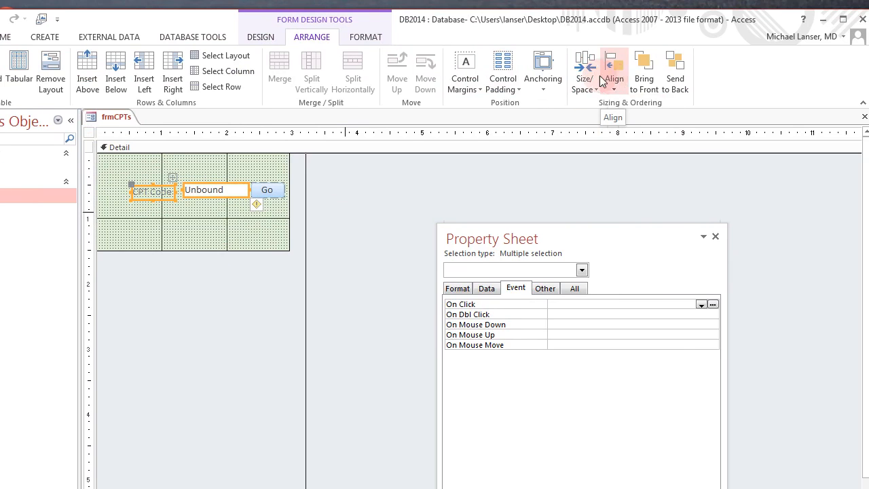
{"action": "left_click", "coordinate": [584, 68]}
{"action": "left_click", "coordinate": [606, 154]}
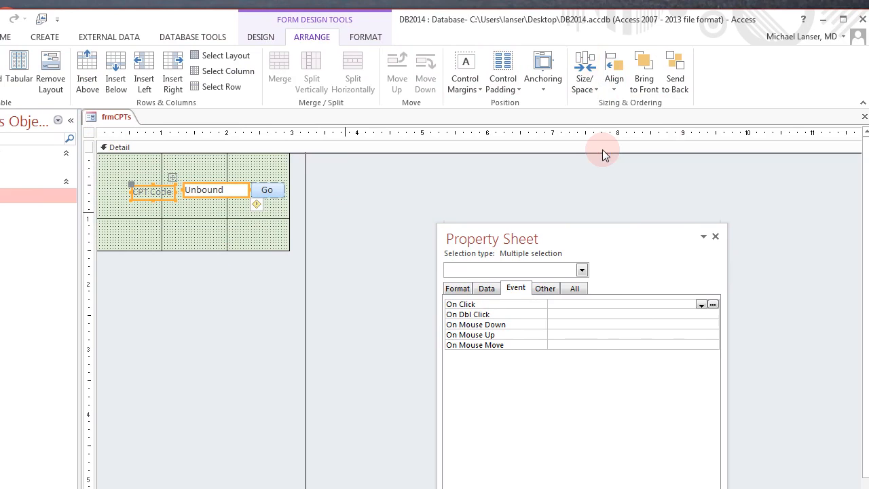
- Align the CPT Code label and the text box by their top edges
{"action": "left_click", "coordinate": [614, 75]}
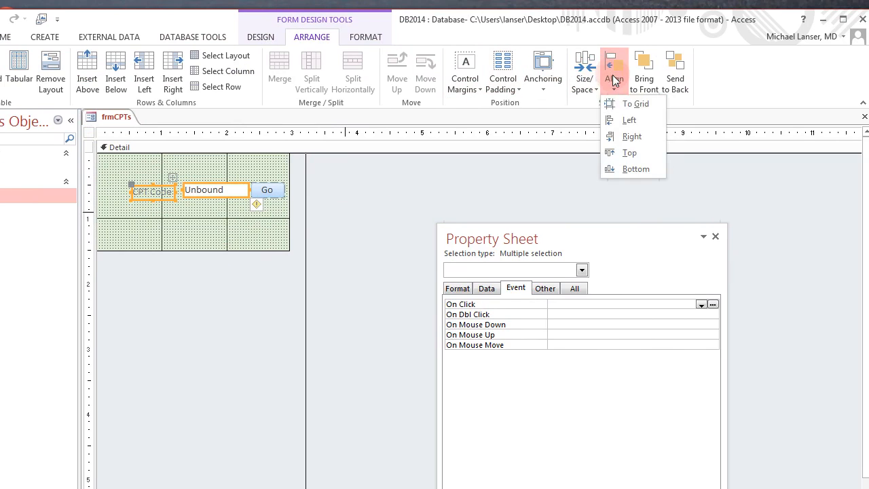
{"action": "left_click", "coordinate": [631, 153]}
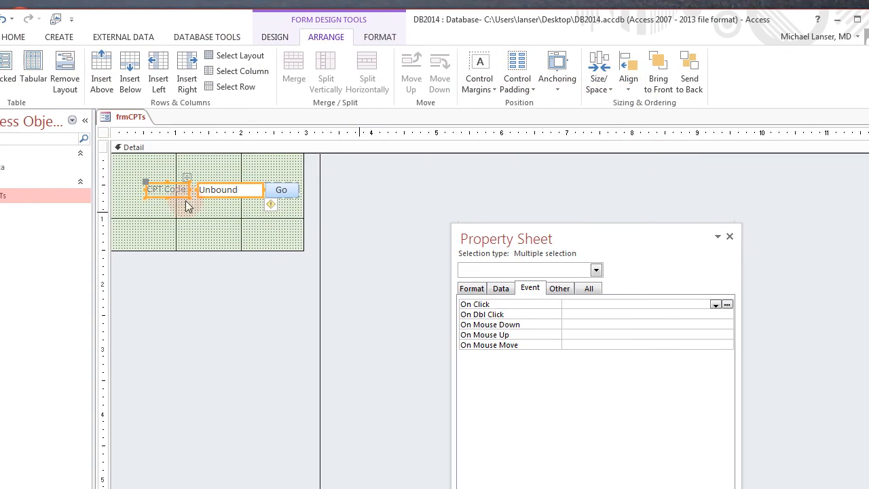
{"action": "left_click", "coordinate": [218, 197]}
{"action": "left_click", "coordinate": [276, 232]}
- Set the CPT Code label's Text Align to Right and widen it to 0.75" so it reaches the text box
{"action": "left_click", "coordinate": [234, 194]}
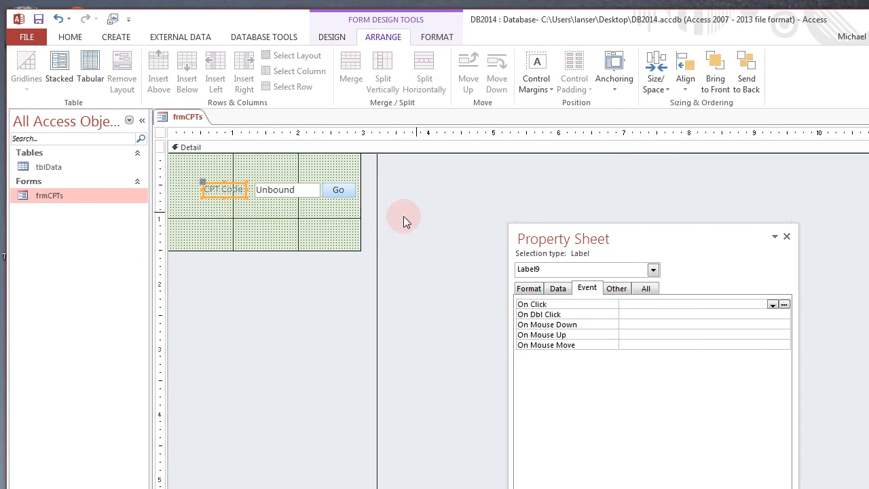
{"action": "left_click", "coordinate": [527, 289]}
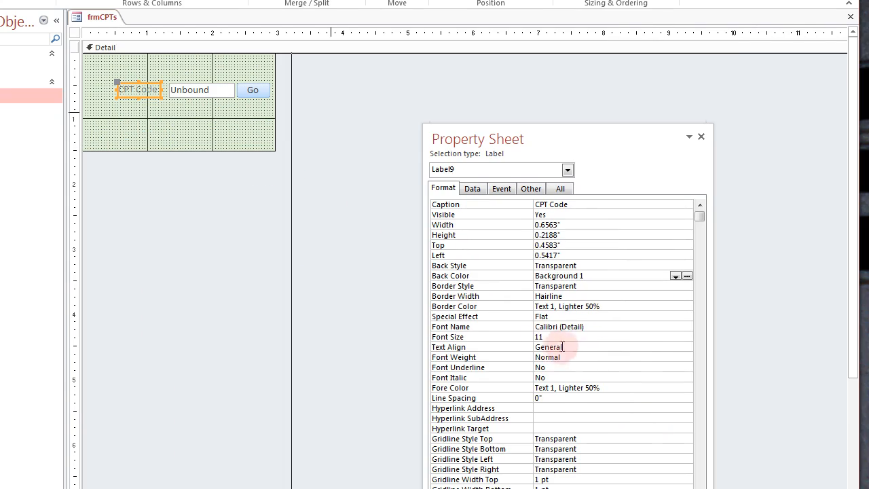
{"action": "left_click", "coordinate": [668, 349]}
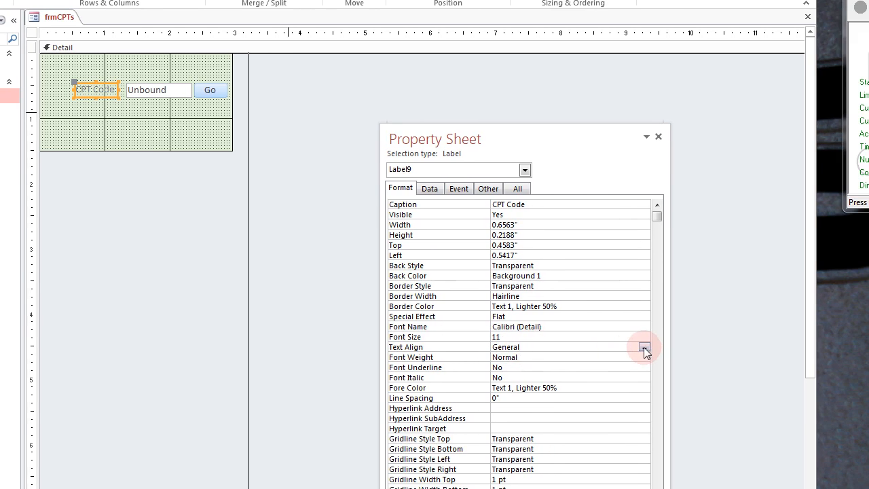
{"action": "left_click", "coordinate": [673, 347]}
{"action": "left_click", "coordinate": [550, 387]}
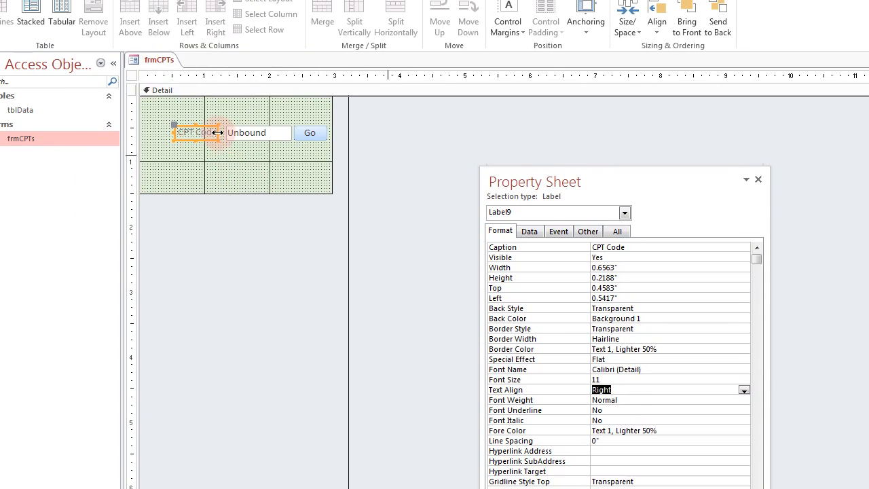
{"action": "left_click_drag", "start_coordinate": [217, 132], "coordinate": [224, 133]}
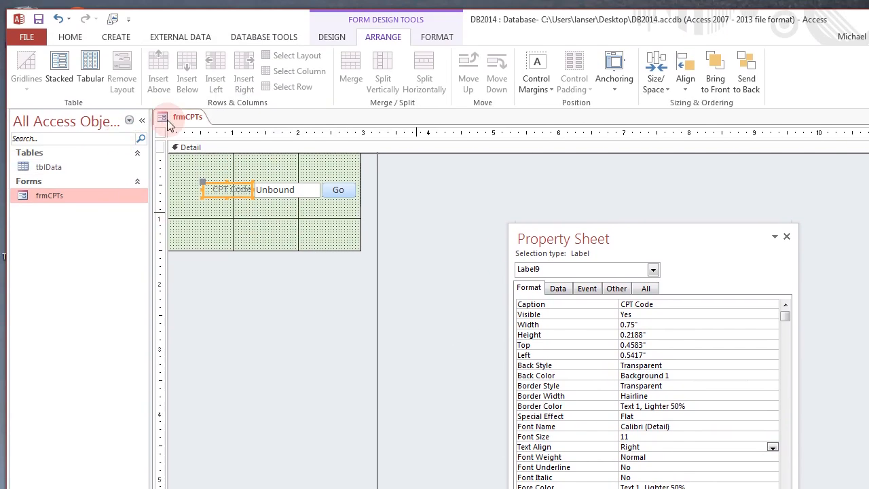
- Close and reopen frmCPTs in Form View and test the Go button with CPT code 10021
{"action": "right_click", "coordinate": [157, 60]}
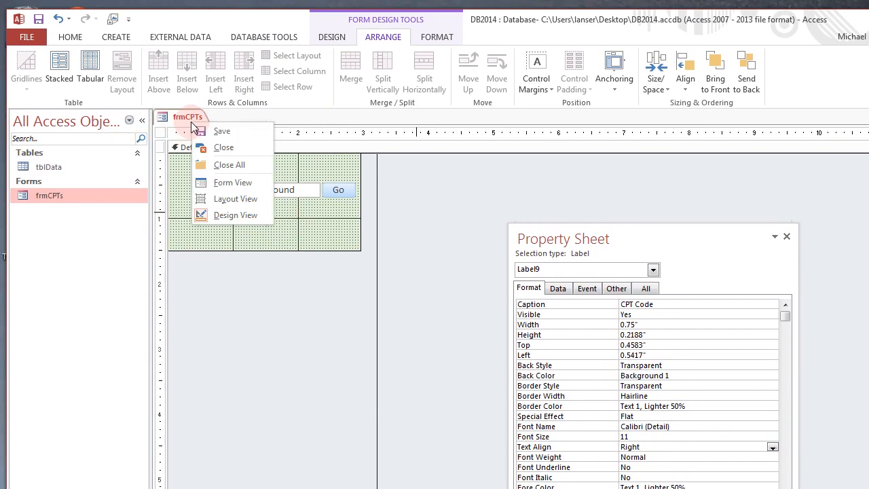
{"action": "left_click", "coordinate": [216, 176]}
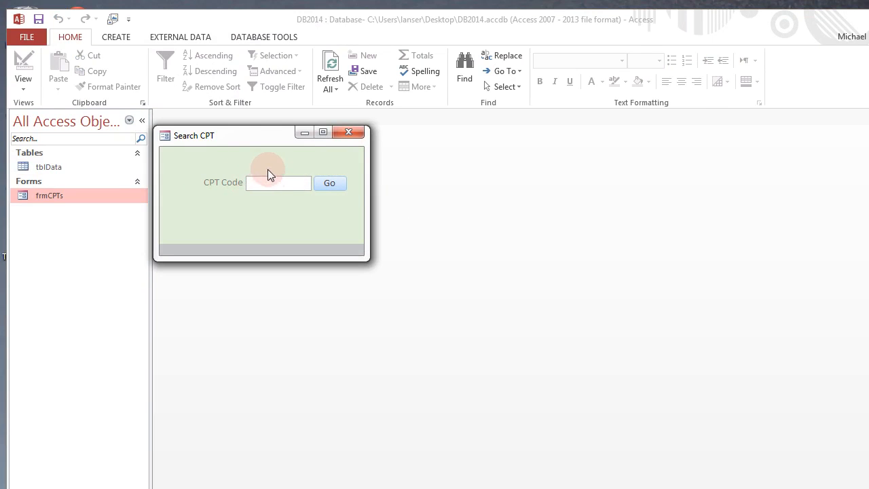
{"action": "left_click", "coordinate": [347, 131]}
{"action": "double_click", "coordinate": [59, 195]}
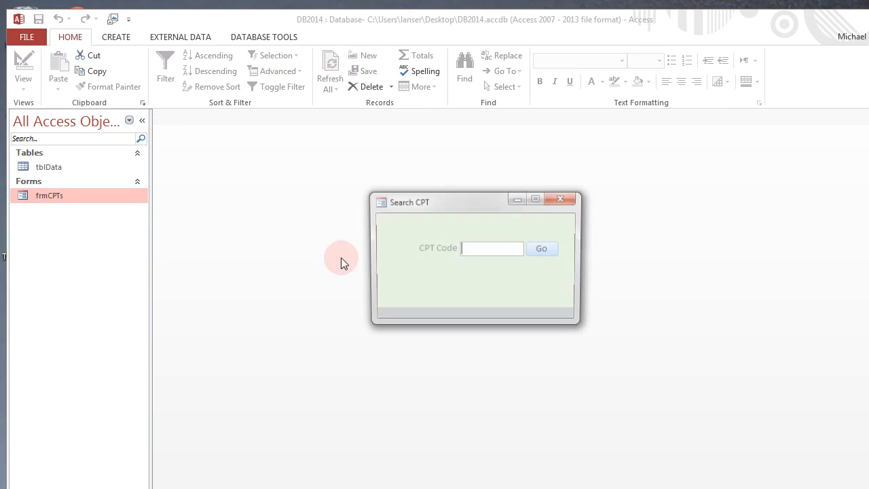
{"action": "type", "text": "10021"}
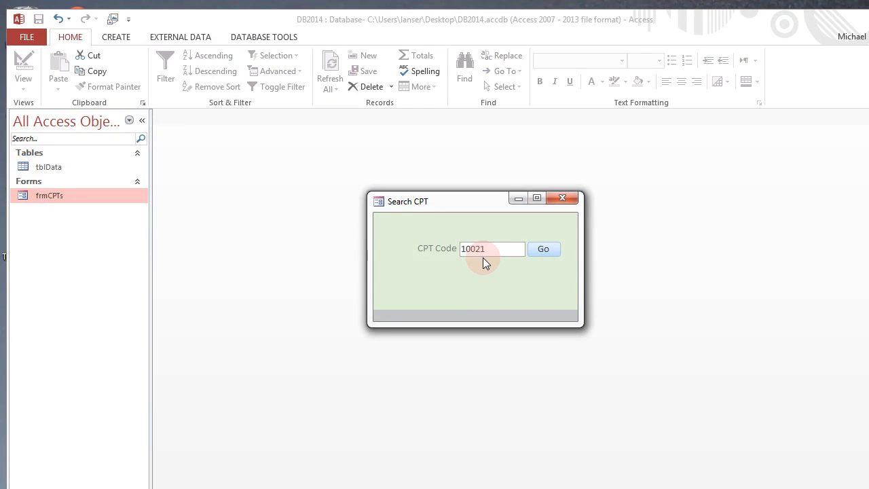
{"action": "left_click", "coordinate": [547, 248]}
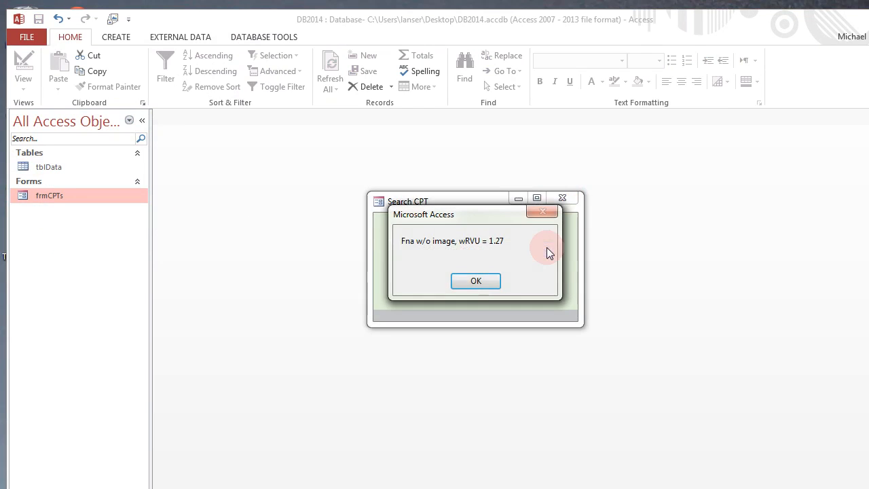
{"action": "left_click", "coordinate": [483, 282]}
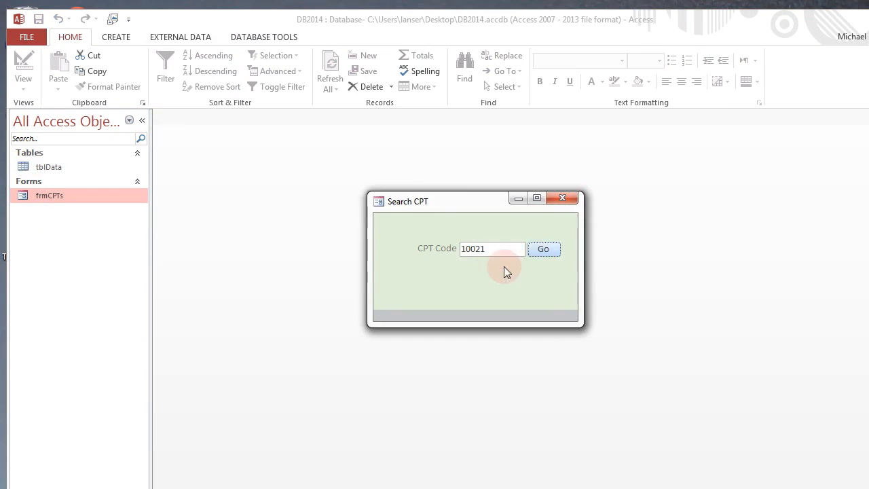
- In Design View, nudge the CPT Code label, text box and Go button together slightly left and down on the form
{"action": "right_click", "coordinate": [404, 207]}
{"action": "left_click", "coordinate": [425, 291]}
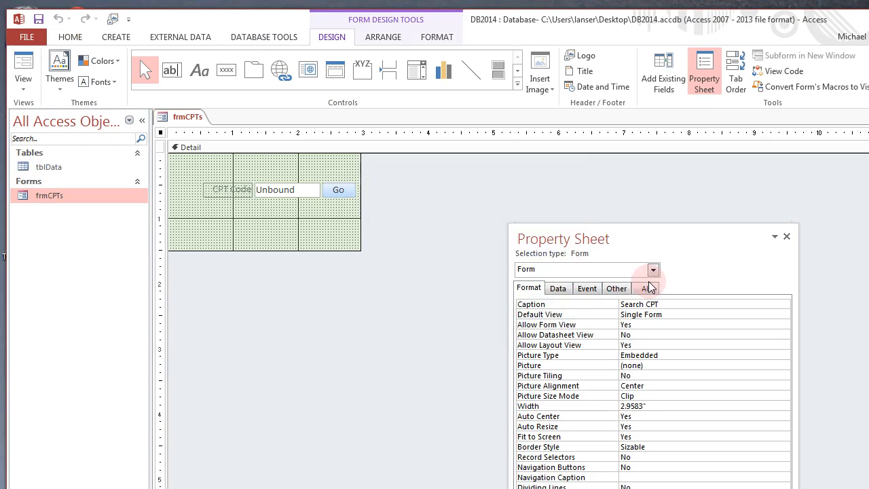
{"action": "left_click_drag", "start_coordinate": [426, 215], "coordinate": [180, 180]}
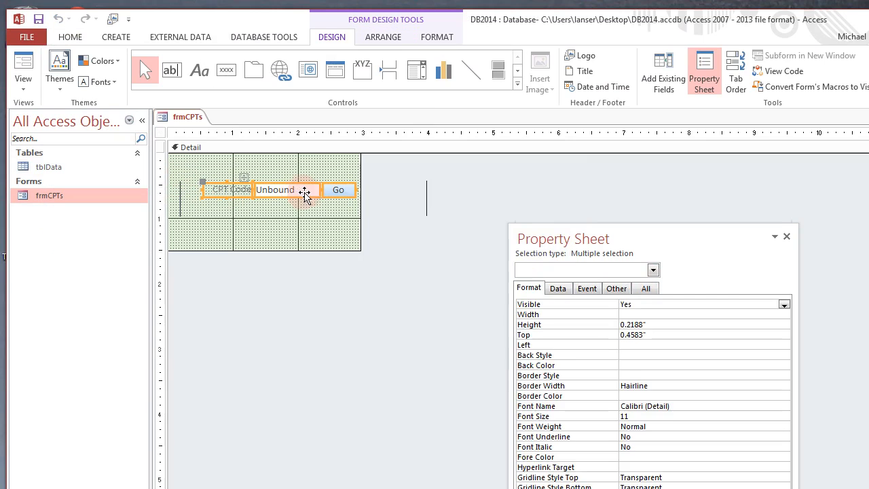
{"action": "left_click_drag", "start_coordinate": [432, 221], "coordinate": [180, 168]}
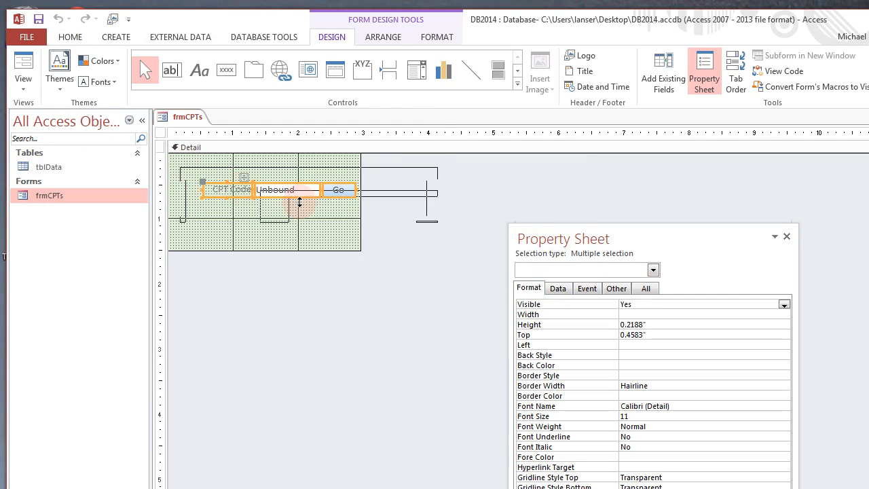
{"action": "key", "text": "Left"}
{"action": "key", "text": "Left"}
{"action": "key", "text": "Left"}
{"action": "key", "text": "Left"}
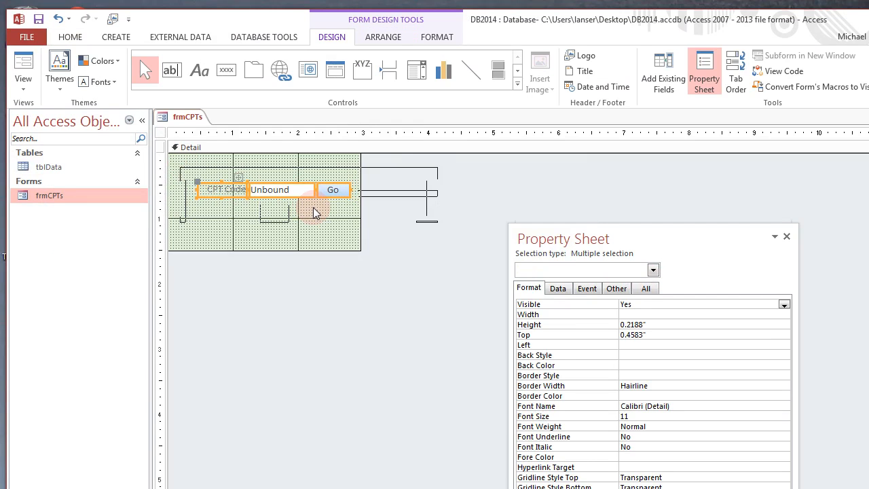
{"action": "key", "text": "Down"}
{"action": "key", "text": "Down"}
{"action": "key", "text": "Down"}
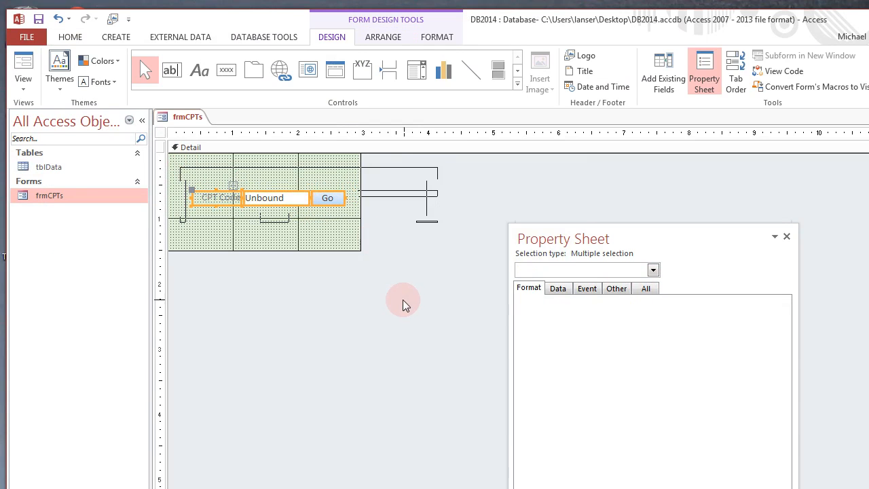
{"action": "left_click", "coordinate": [403, 299]}
- Save and close the form design and reopen frmCPTs in Form View
{"action": "right_click", "coordinate": [188, 118]}
{"action": "left_click", "coordinate": [199, 127]}
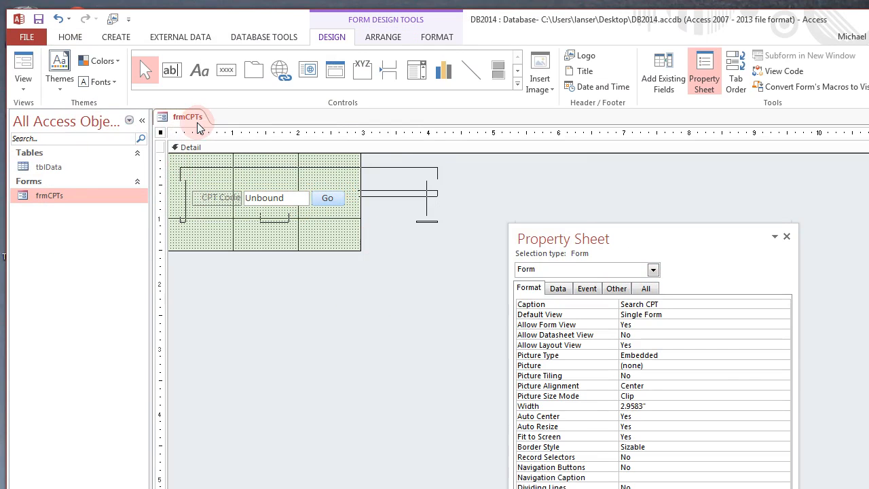
{"action": "right_click", "coordinate": [191, 115]}
{"action": "left_click", "coordinate": [201, 128]}
{"action": "right_click", "coordinate": [197, 123]}
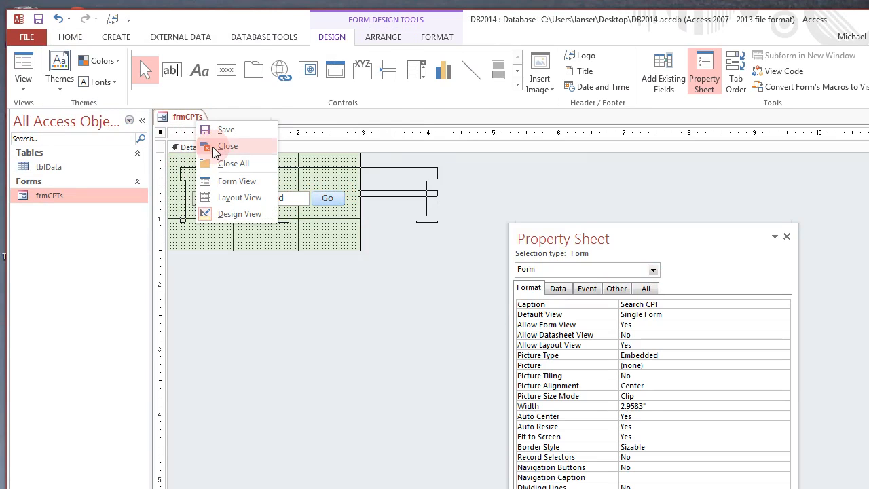
{"action": "left_click", "coordinate": [214, 150]}
{"action": "double_click", "coordinate": [88, 196]}
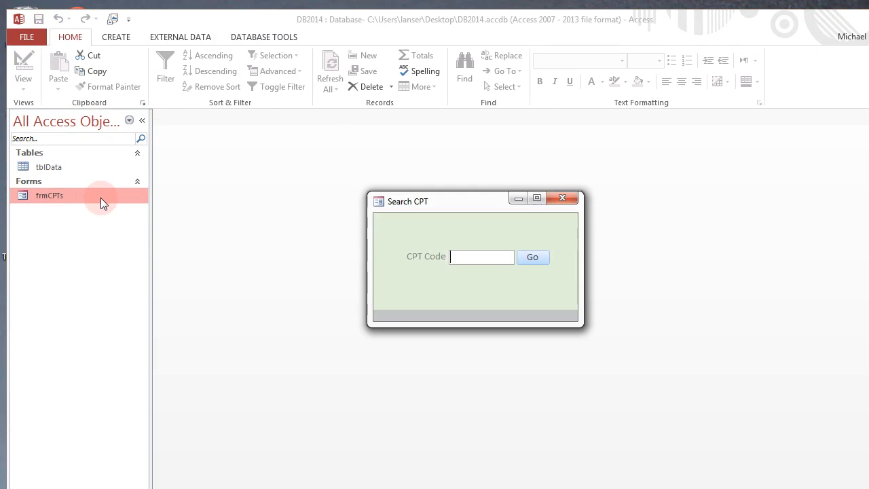